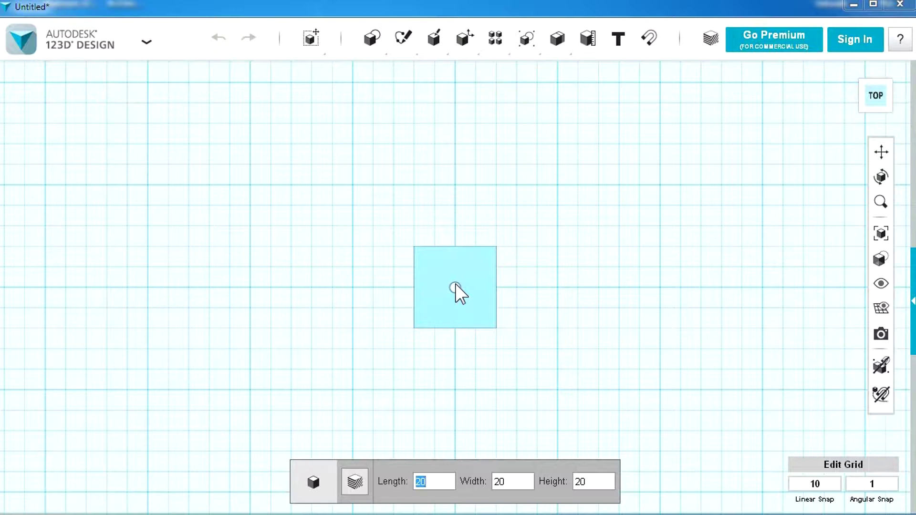
Step: Place a box 19 mm long, 16 mm wide and 8 mm high at the centre of the grid
text(19)
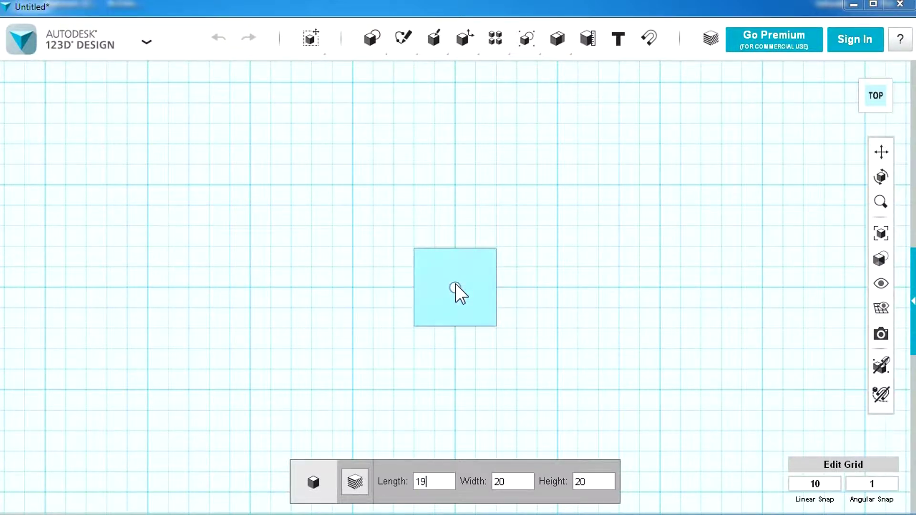
key(Tab)
text(165)
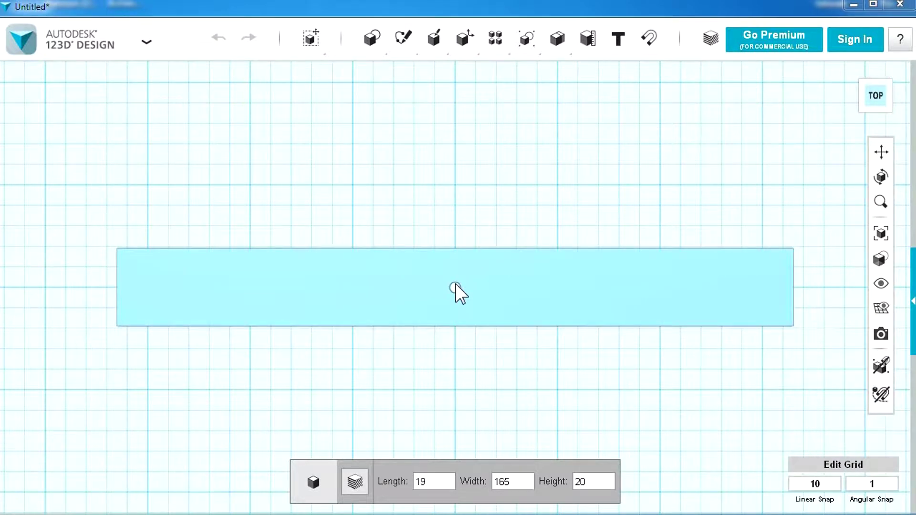
key(BackSpace)
key(Tab)
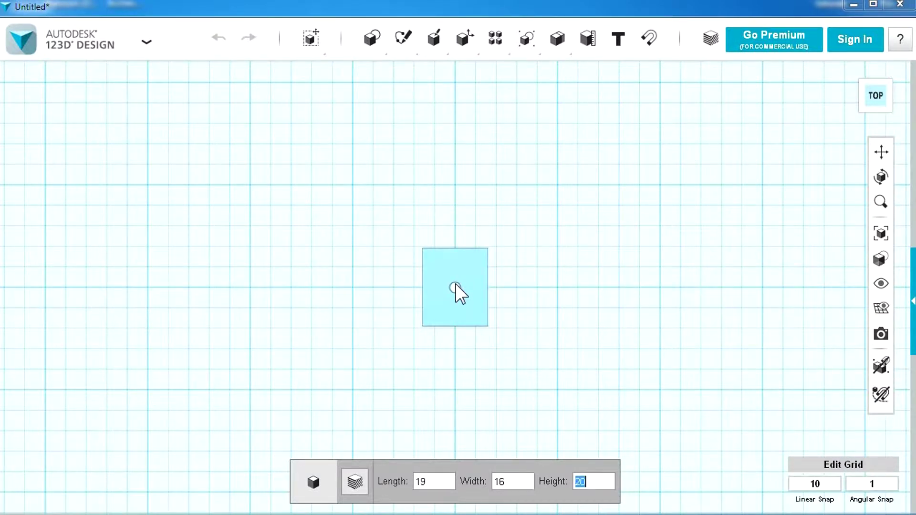
text(8)
key(Return)
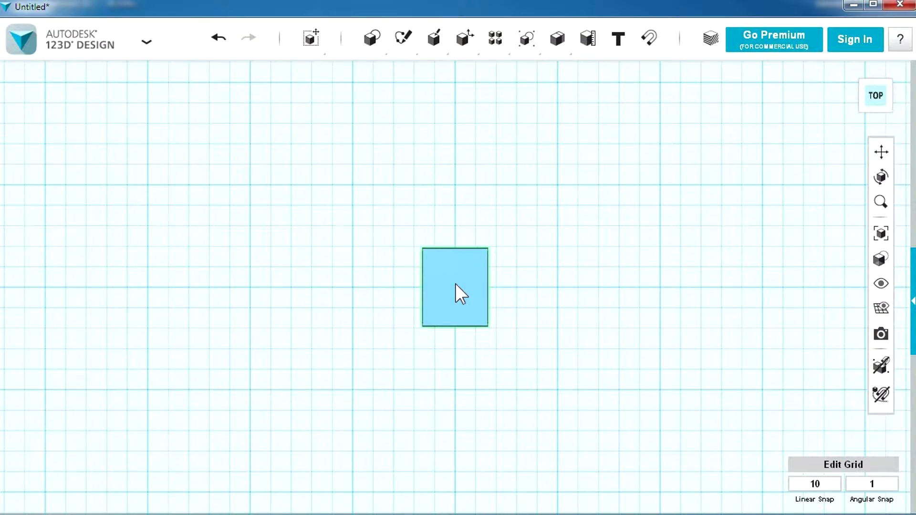
Step: Add a box 12 mm long, 5 mm wide and 15 mm high, centred on the first block's back face
right_drag(456, 284, 486, 276)
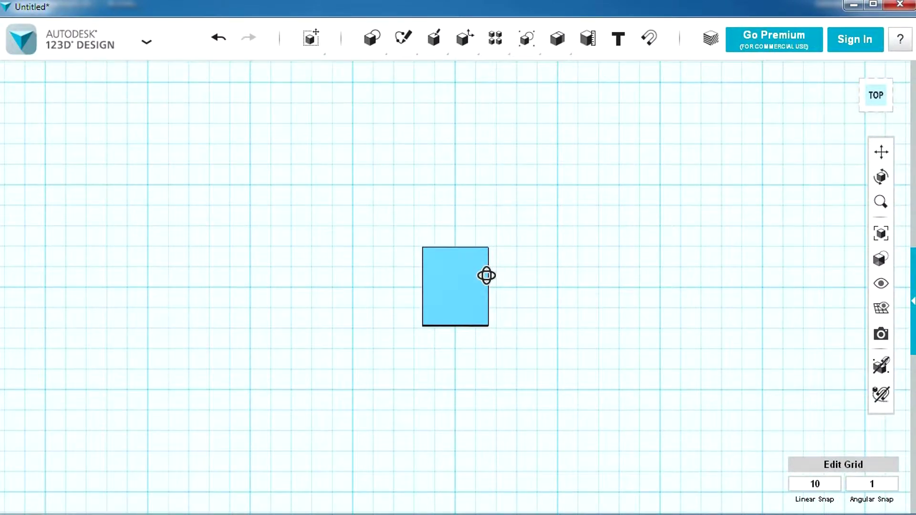
right_drag(487, 276, 491, 376)
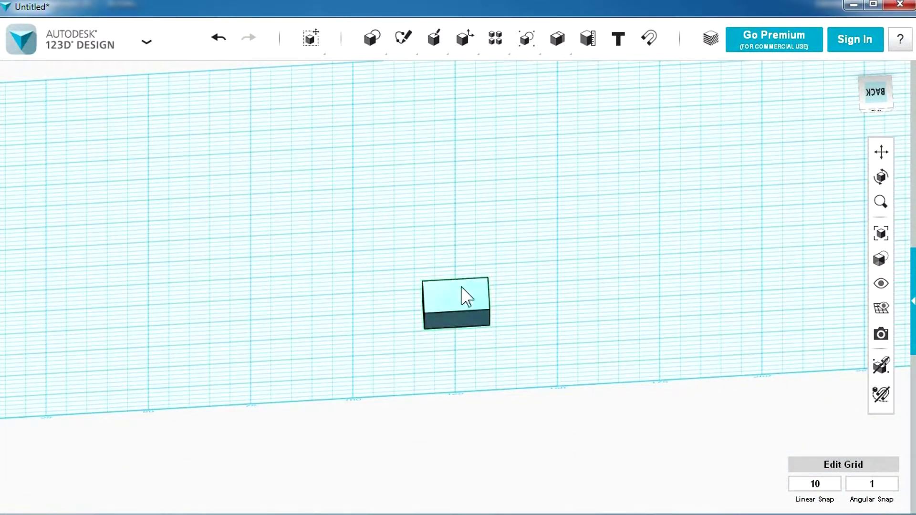
mouse_move(372, 39)
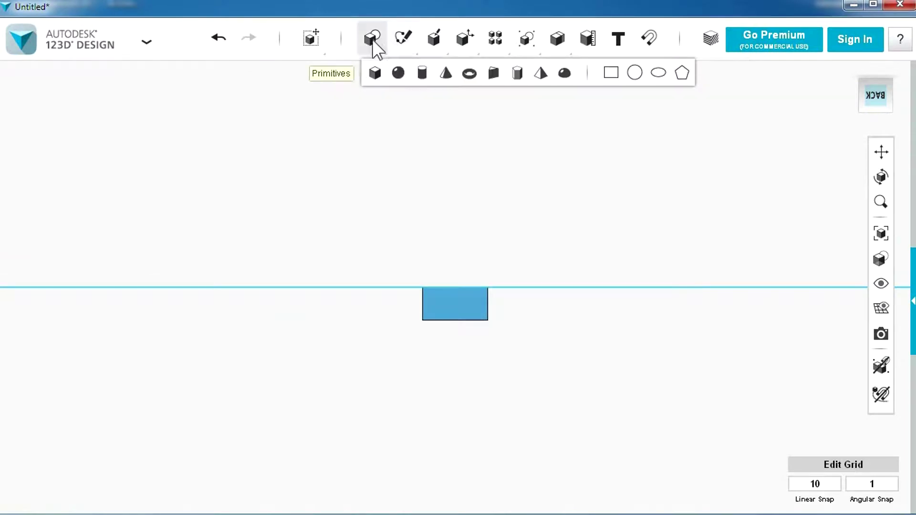
click(376, 75)
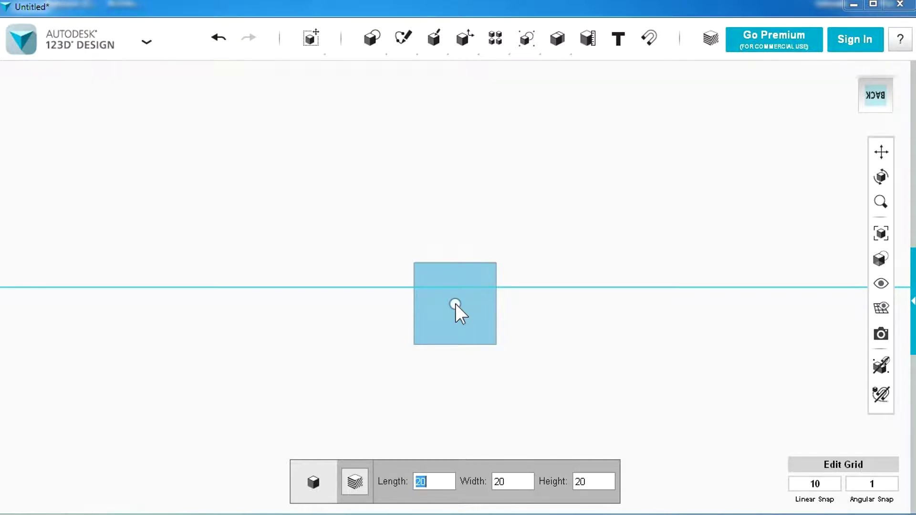
text(12)
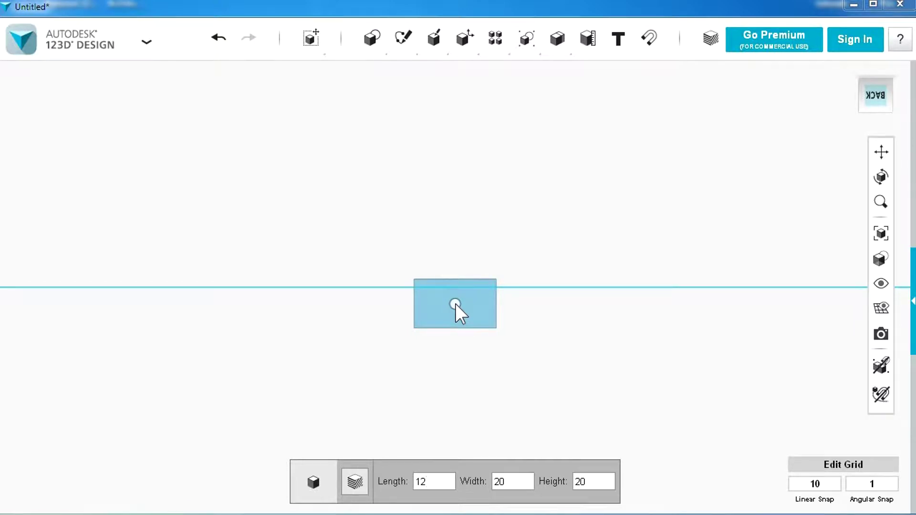
key(Tab)
text(5)
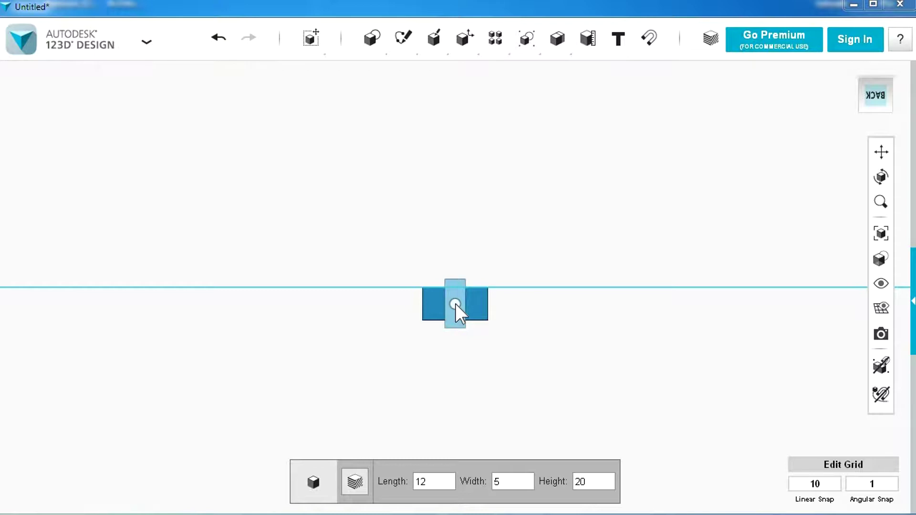
key(Tab)
text(15)
key(Return)
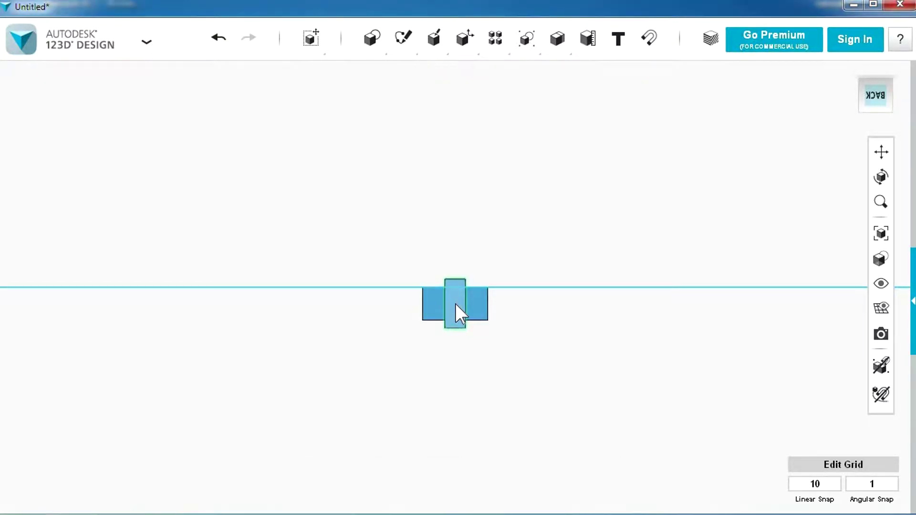
Step: Rotate the new box on the back face by 90 degrees so its long side runs parallel to the block's width
click(445, 321)
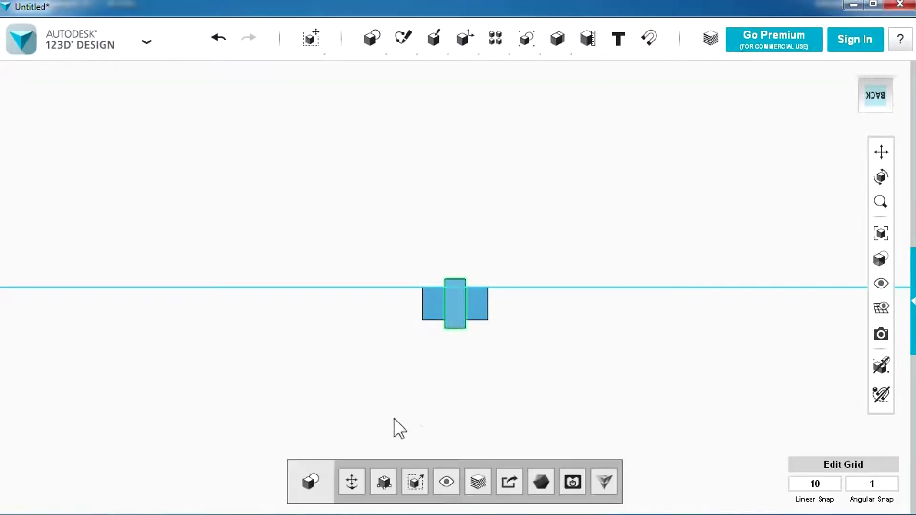
click(350, 481)
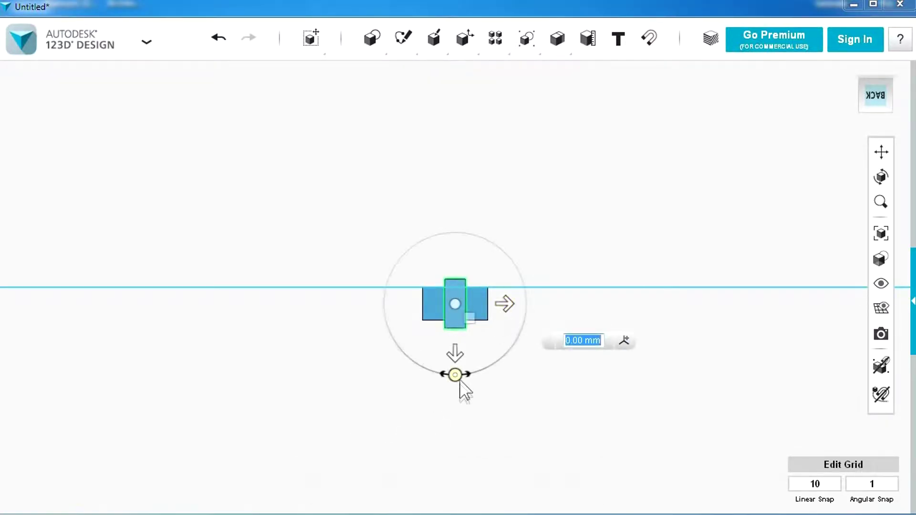
drag(454, 376, 282, 303)
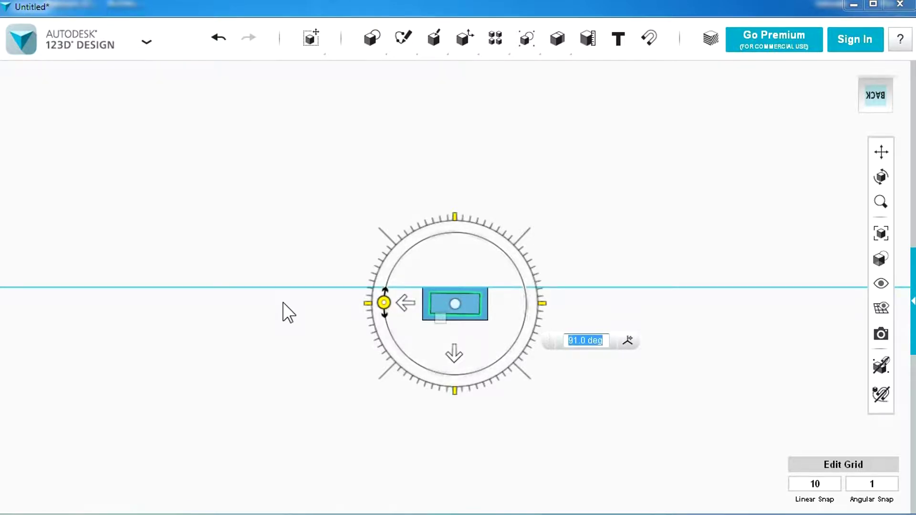
drag(381, 305, 238, 301)
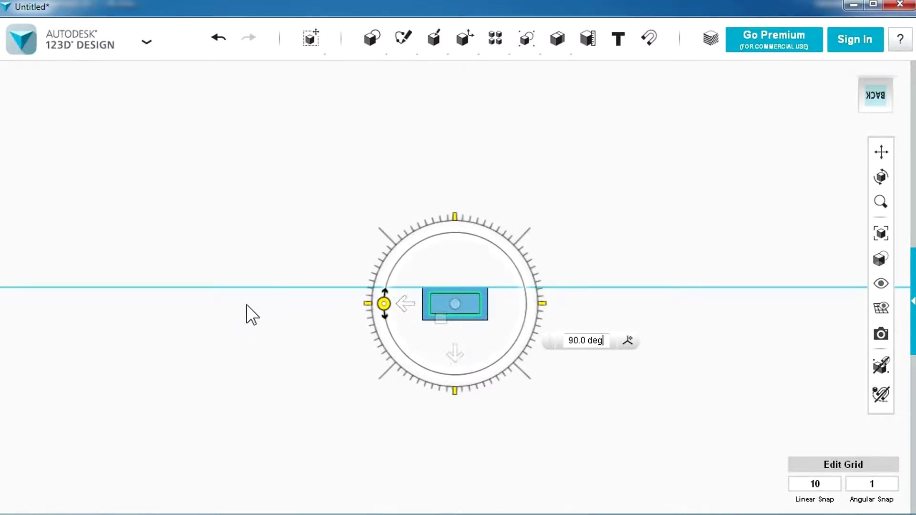
drag(247, 304, 253, 315)
click(253, 314)
Step: Measure the larger block's front vertical edges and the distance between them
right_drag(253, 315, 225, 193)
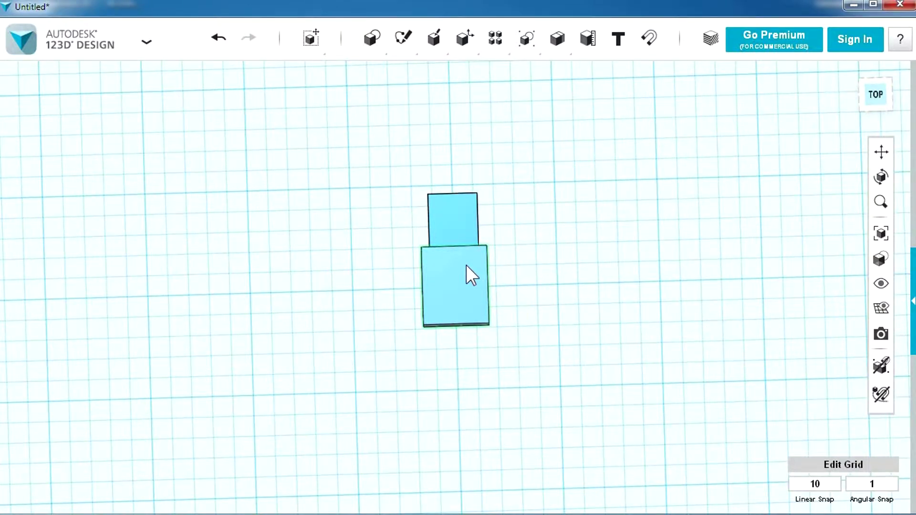
right_drag(469, 288, 330, 274)
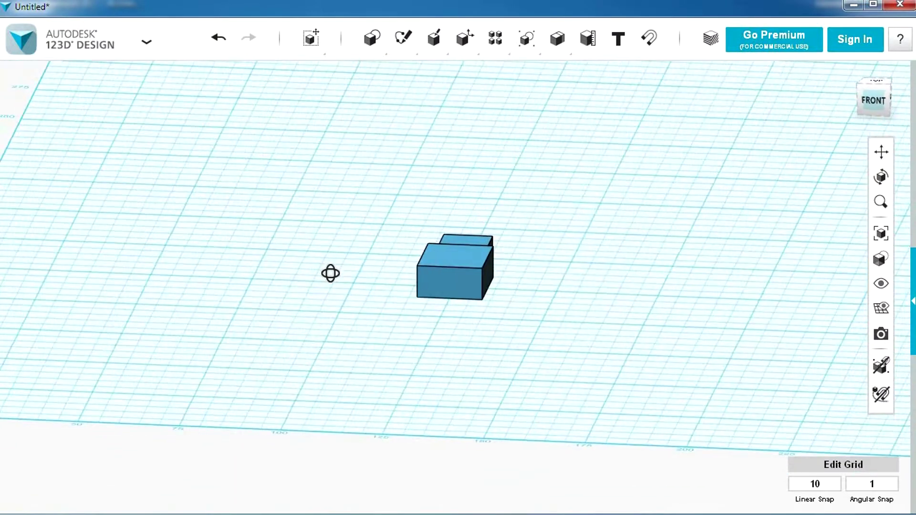
click(588, 39)
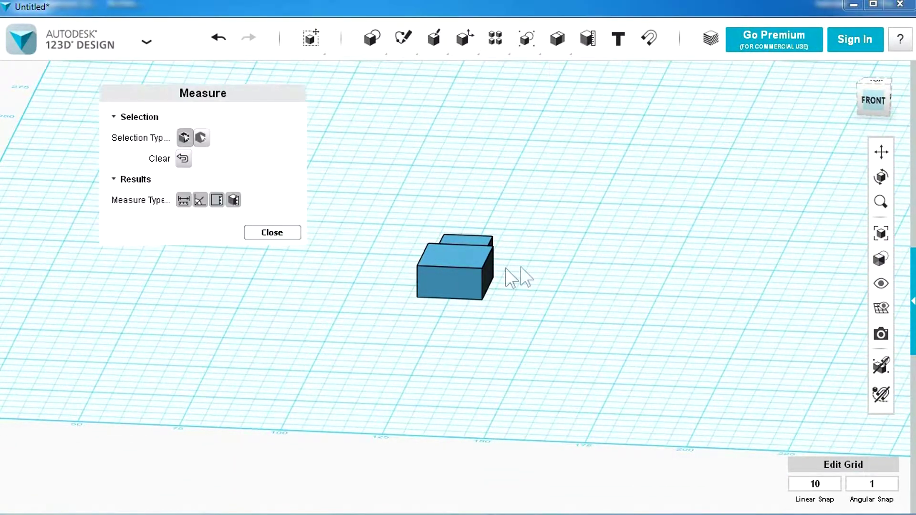
click(486, 286)
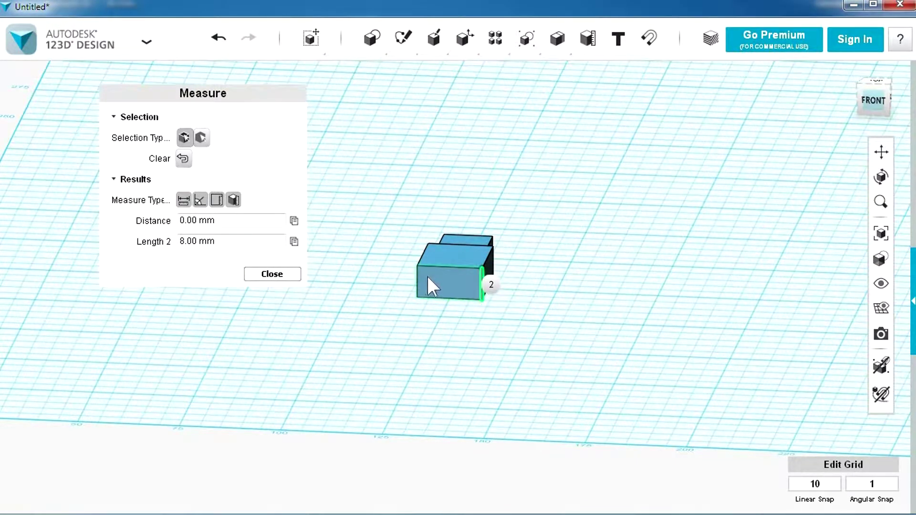
click(183, 158)
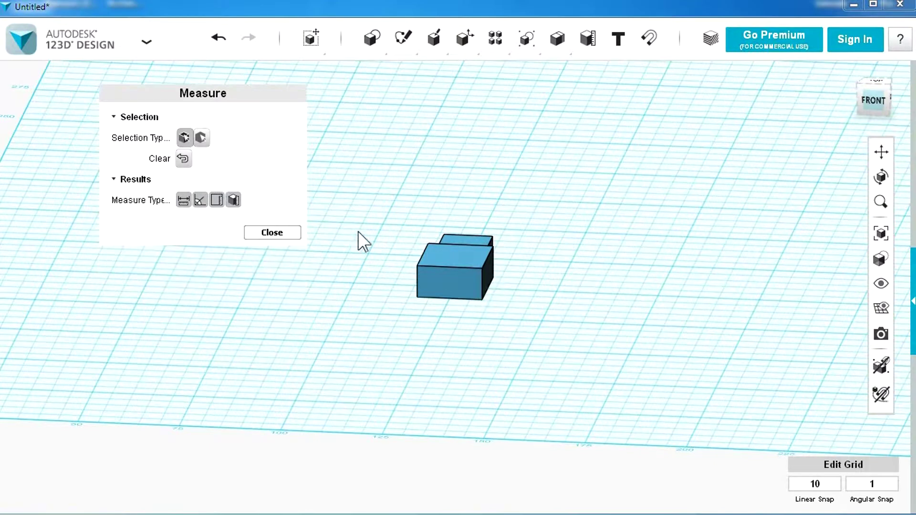
click(482, 283)
click(418, 279)
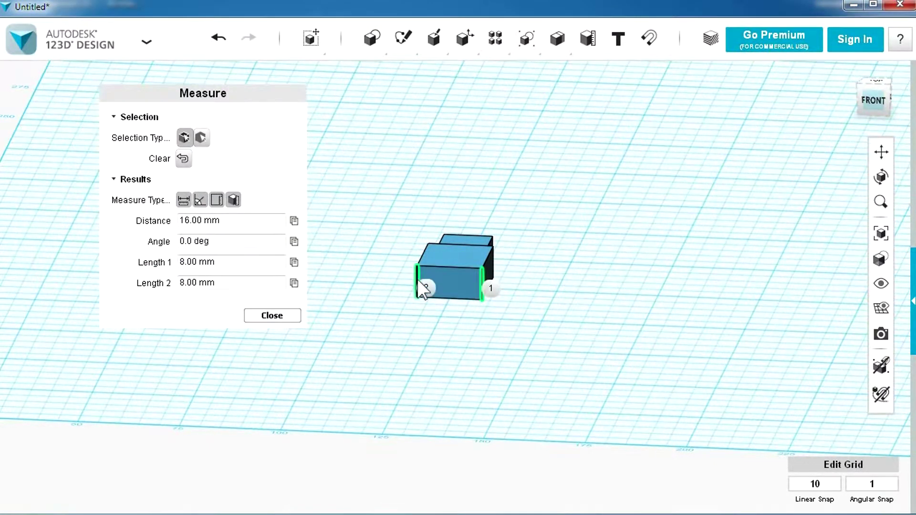
click(286, 319)
Step: Add a box 16 mm long, 8 mm wide and 3 mm high, centred on the larger block's front face
right_drag(344, 223, 349, 214)
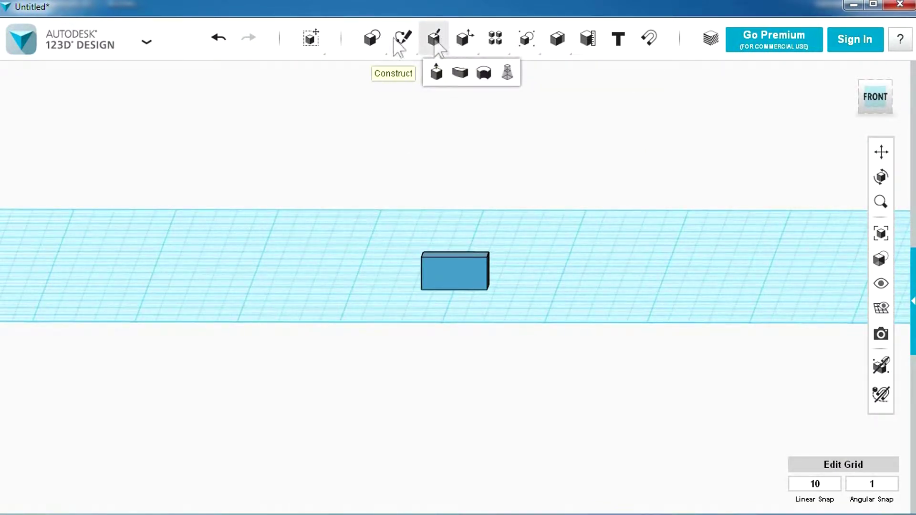
mouse_move(375, 37)
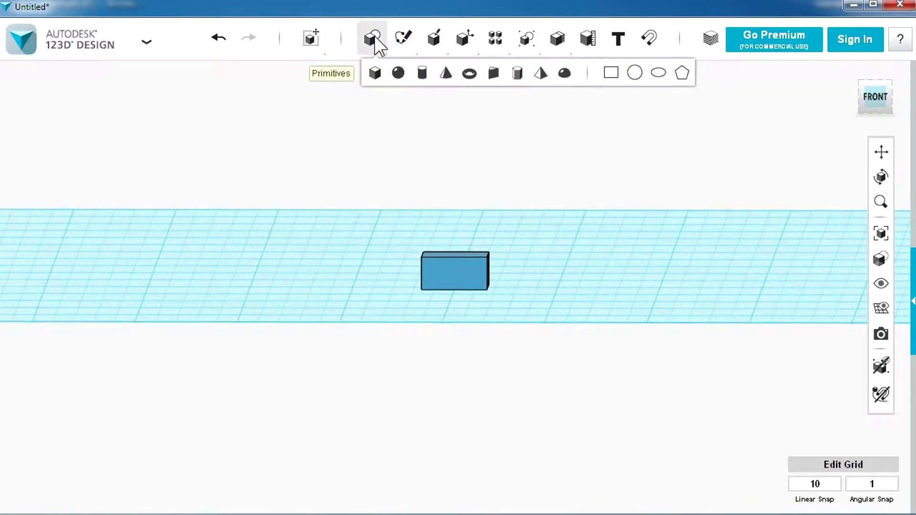
click(376, 72)
click(455, 335)
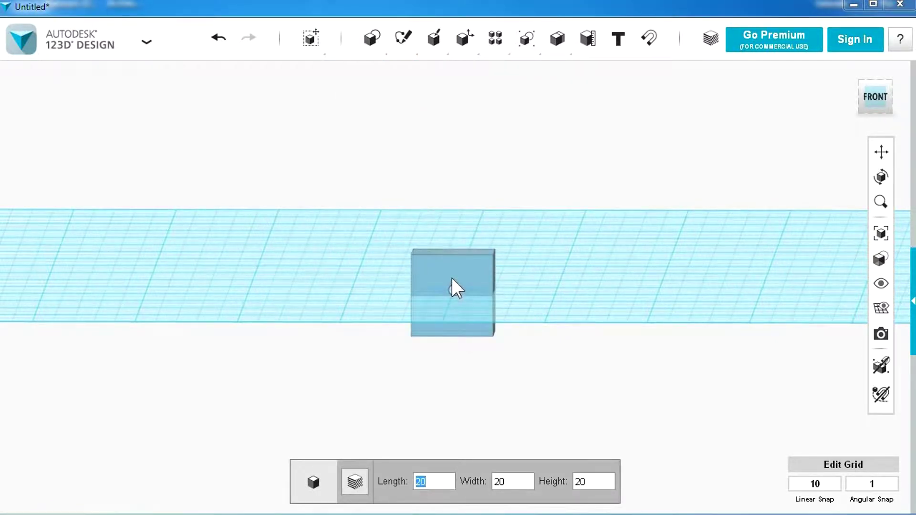
text(16)
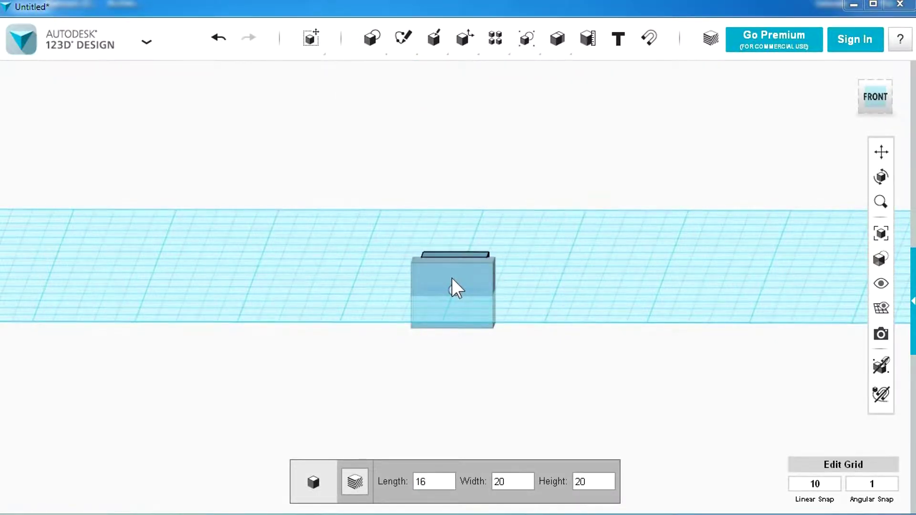
key(Tab)
text(8)
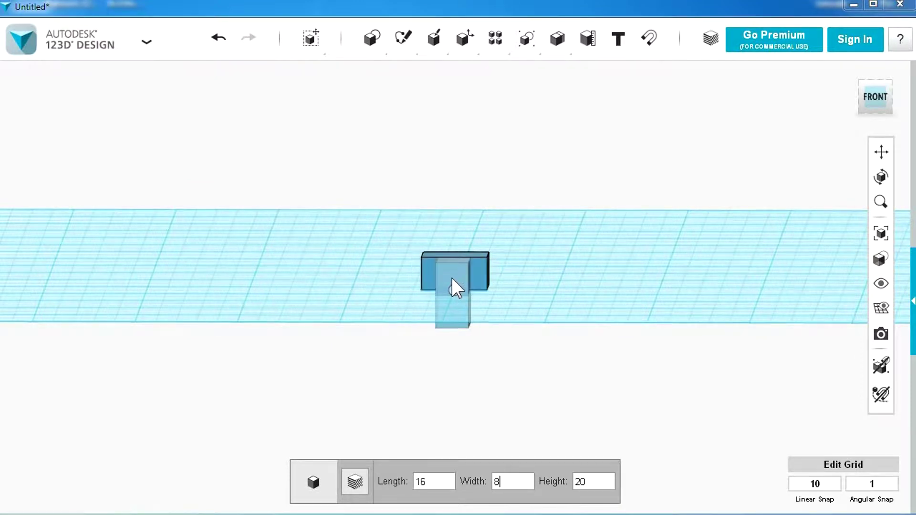
key(Tab)
text(3)
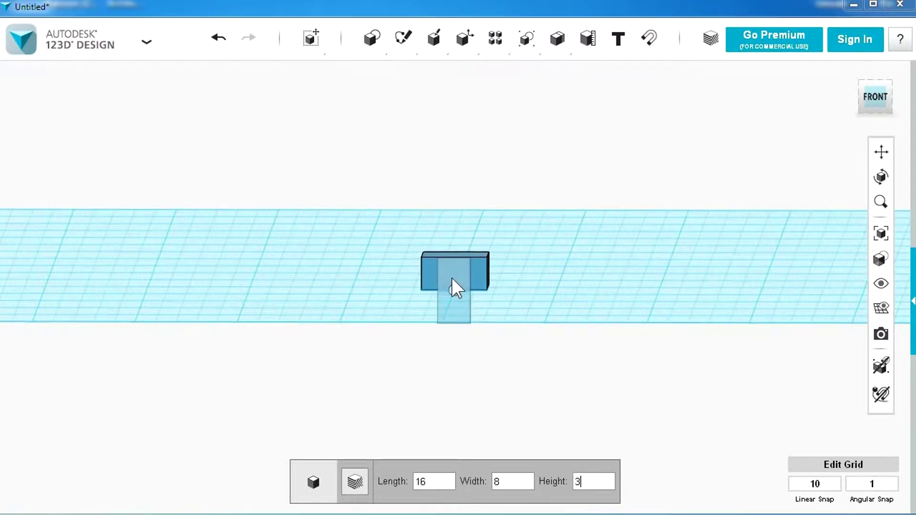
click(459, 274)
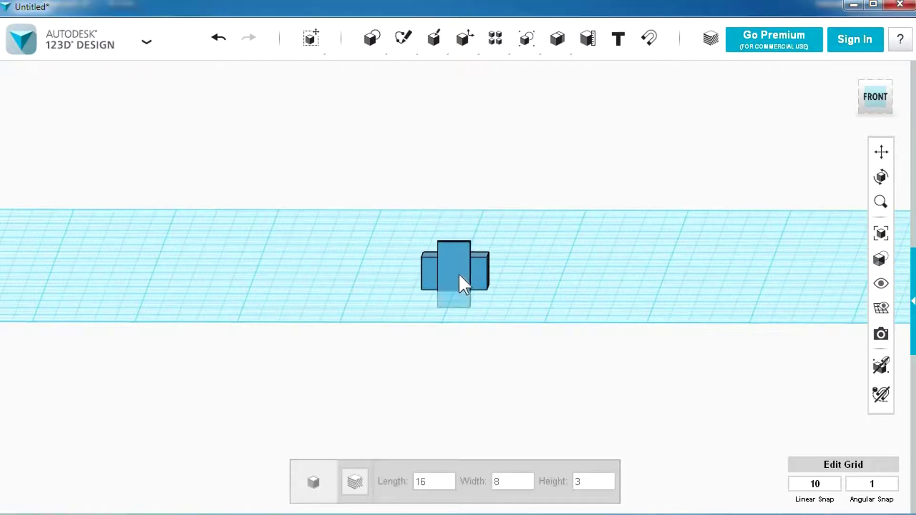
click(458, 270)
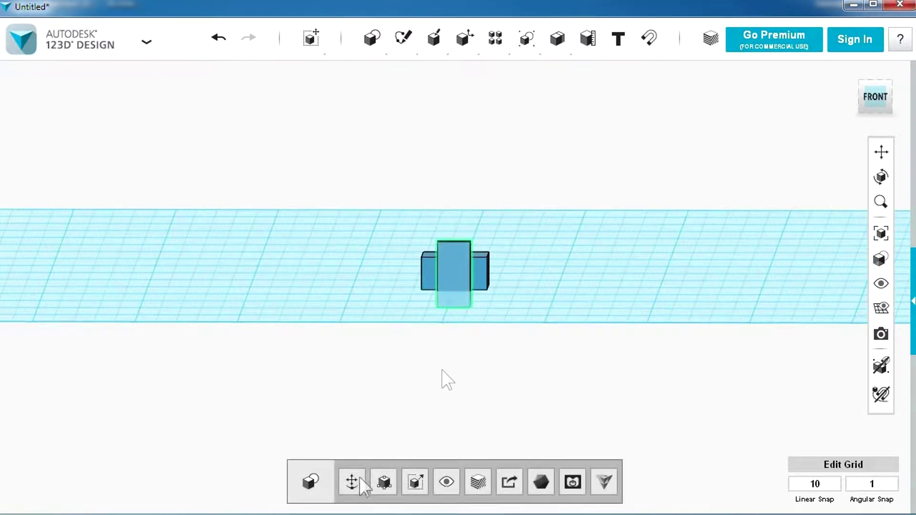
click(352, 482)
drag(454, 203, 526, 254)
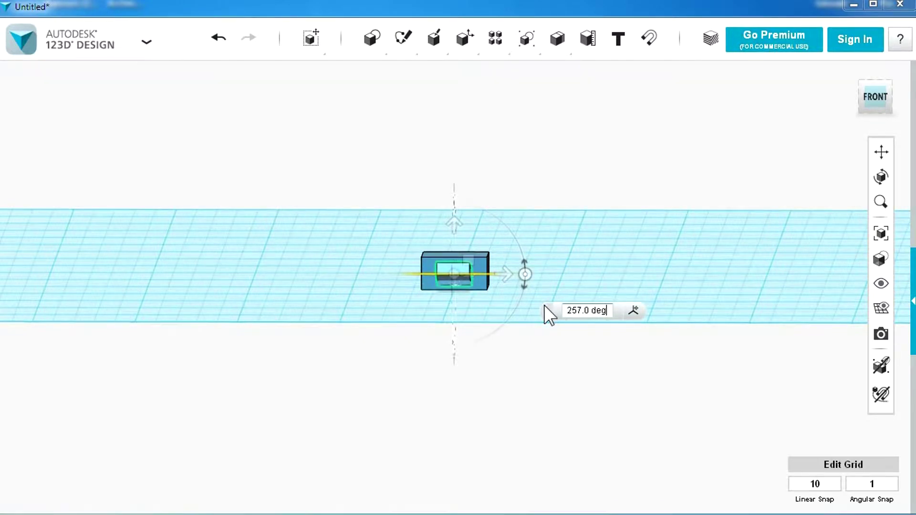
key(ctrl+z)
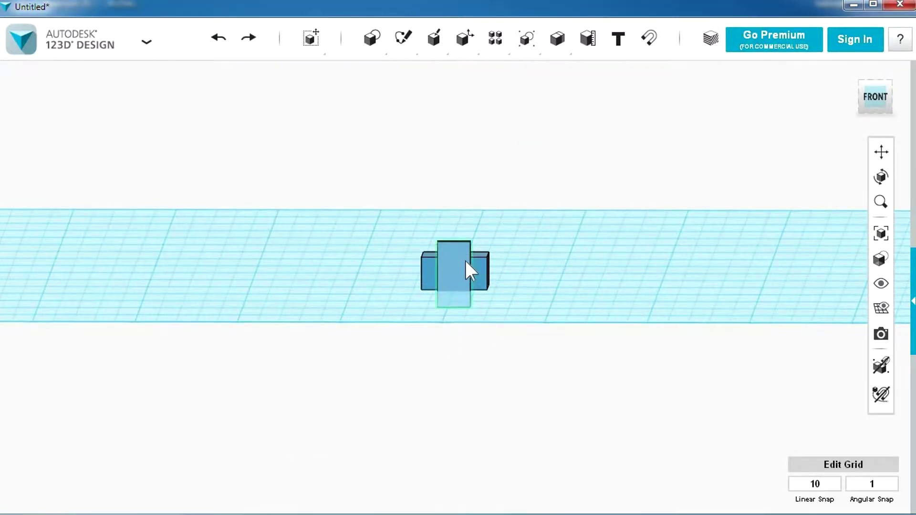
Step: Rotate the thin front box in the front view so its outline lines up with the block's front face
click(465, 260)
click(352, 482)
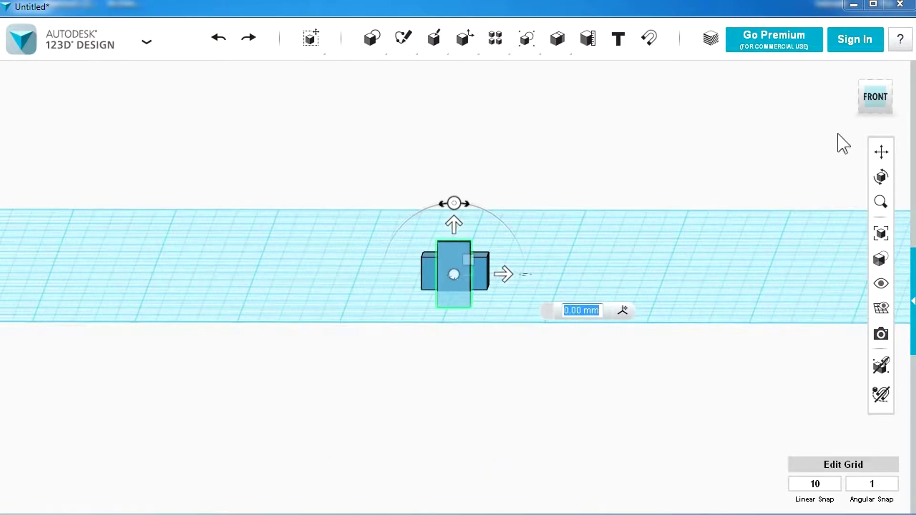
click(875, 98)
drag(455, 200, 551, 272)
right_drag(565, 266, 474, 293)
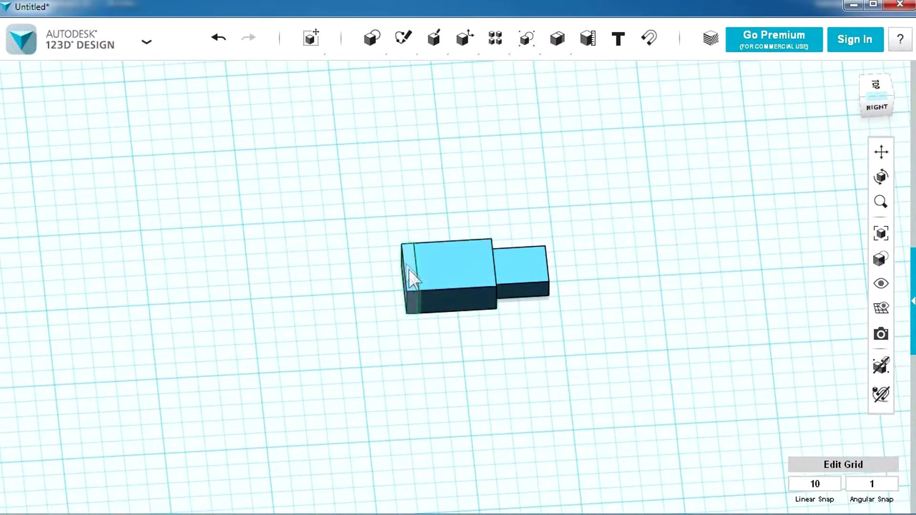
right_drag(444, 342, 551, 278)
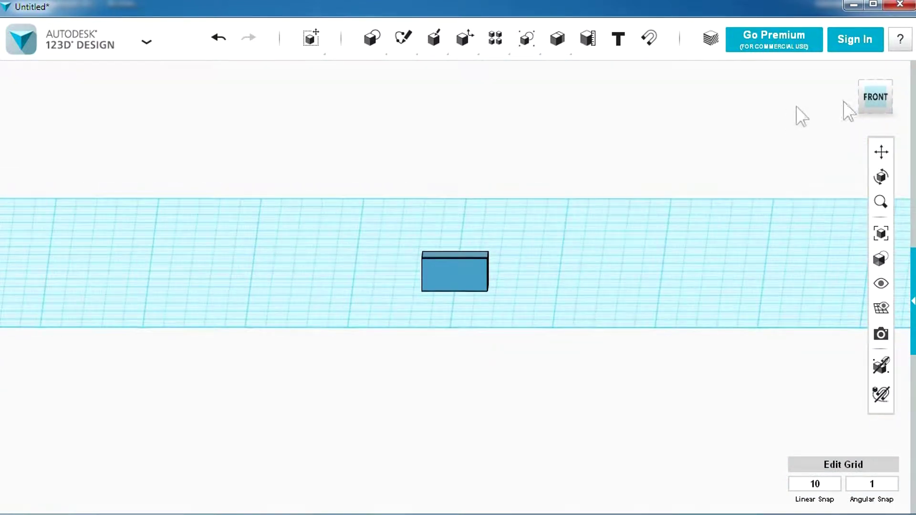
click(874, 95)
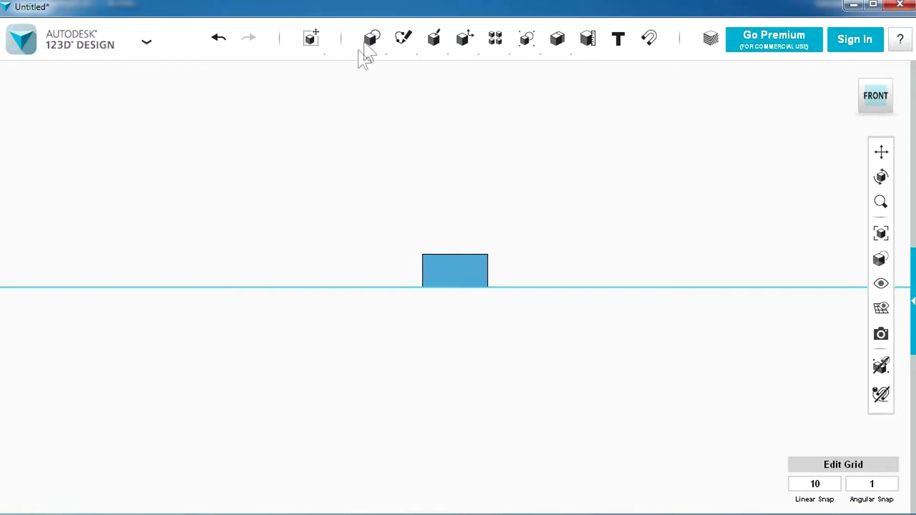
Step: Add a box 8 mm long, 12 mm wide and 6 mm high, centred on the thin box's front face
mouse_move(373, 35)
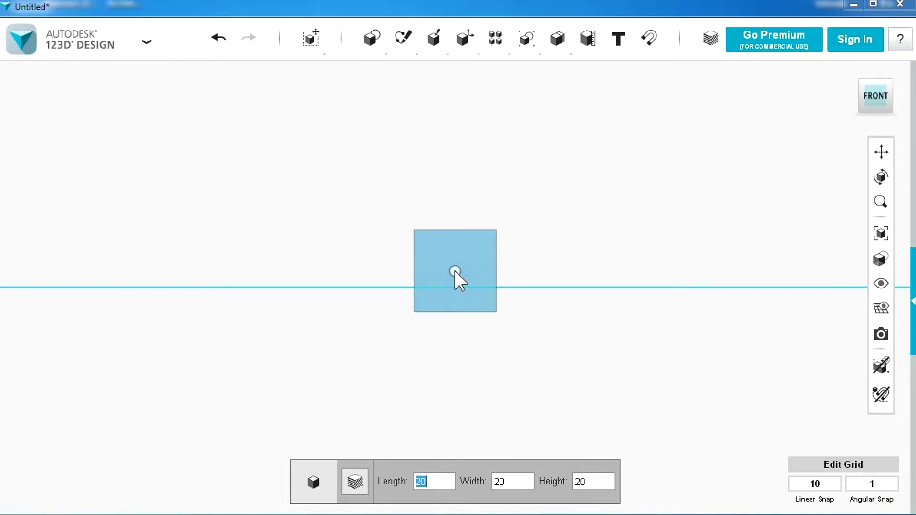
text(8)
key(Tab)
text(12)
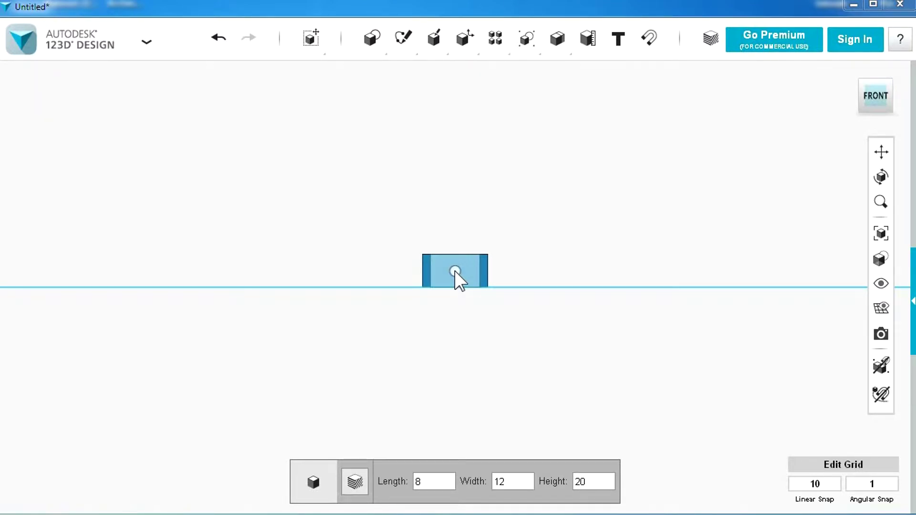
key(Tab)
text(6)
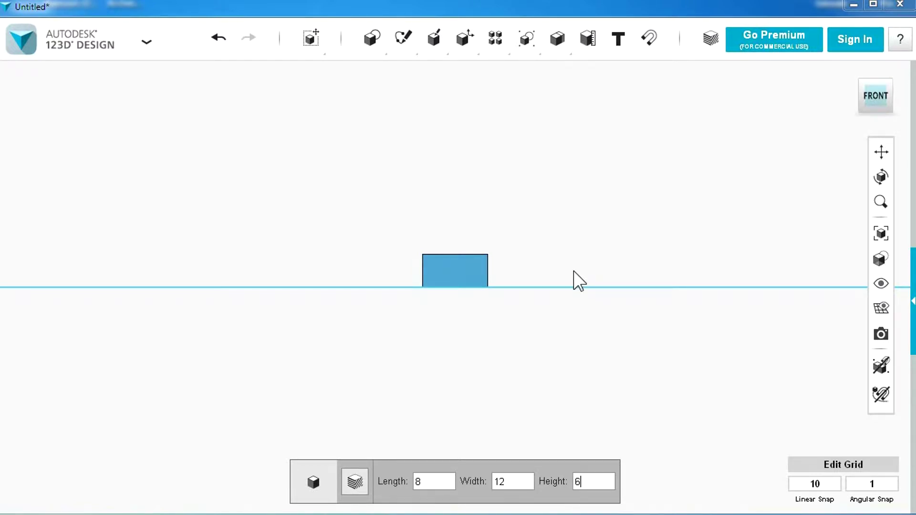
click(462, 271)
Step: Set the linear snap to 0.5 and tweak the thin box's right front vertical edge 2 mm inward to meet the small box
right_drag(479, 319, 471, 358)
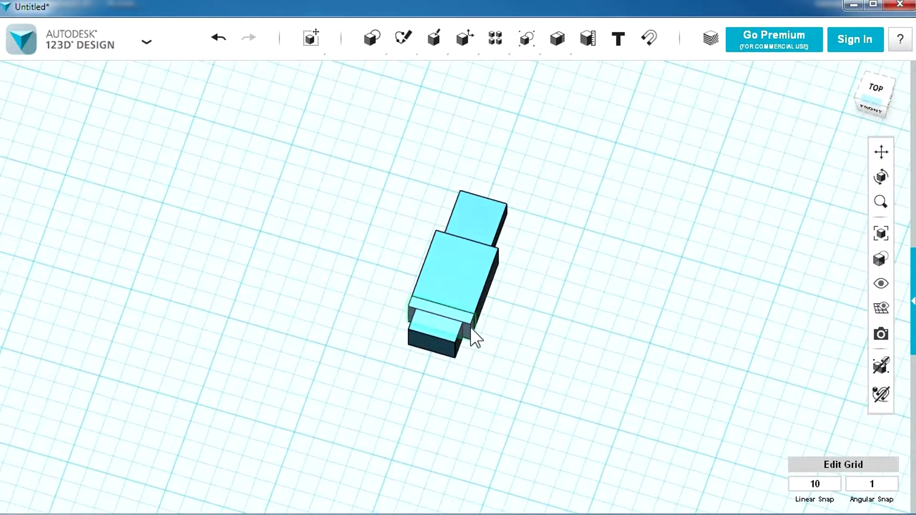
click(472, 337)
scroll(485, 364, up, 1)
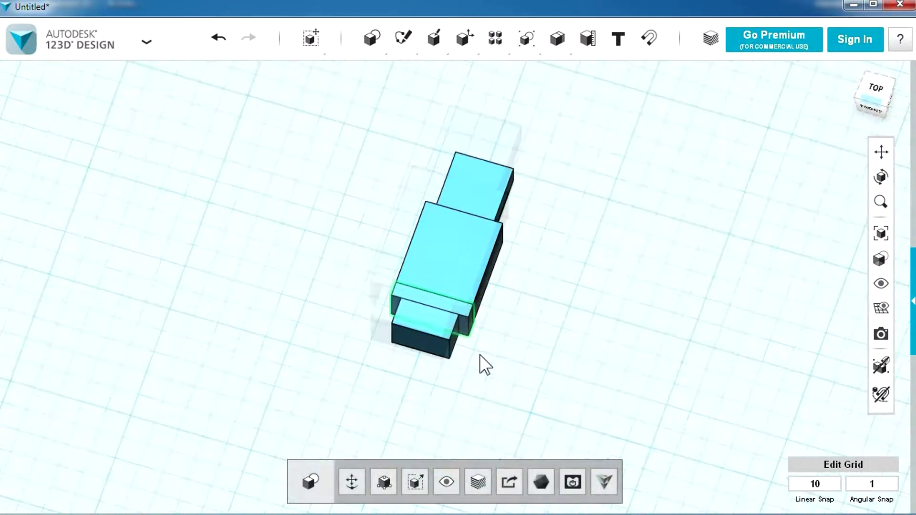
scroll(472, 338, up, 2)
scroll(465, 298, up, 2)
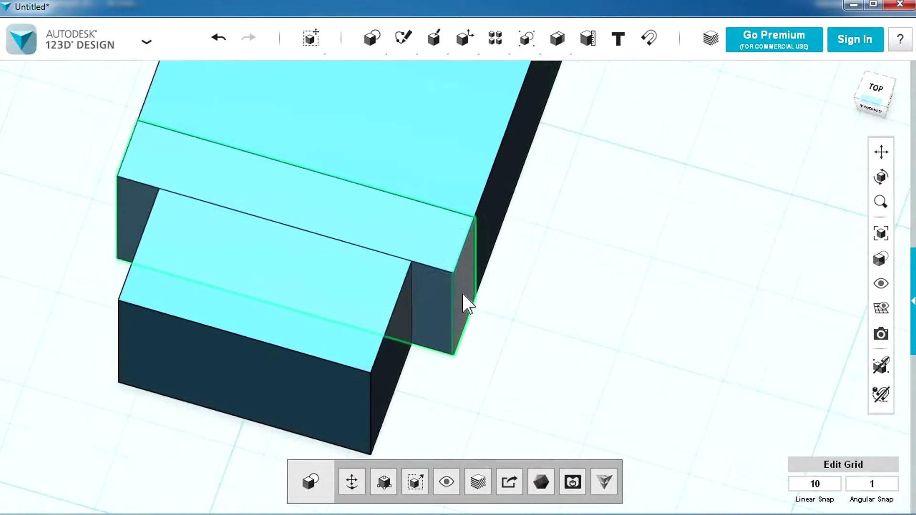
scroll(462, 293, up, 1)
click(449, 294)
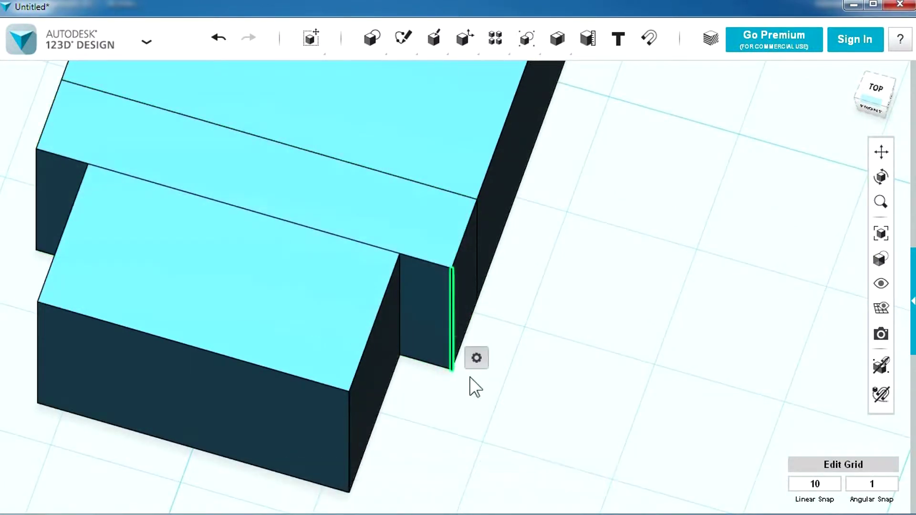
click(502, 359)
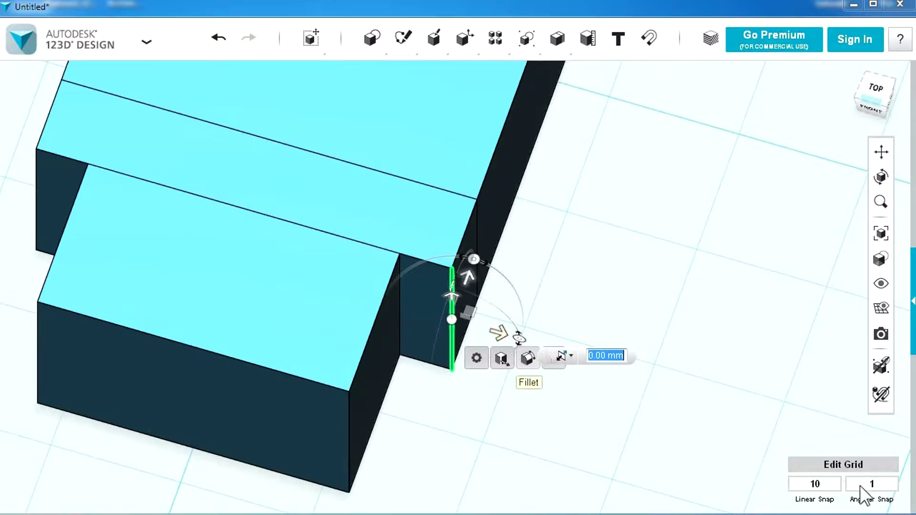
mouse_move(824, 484)
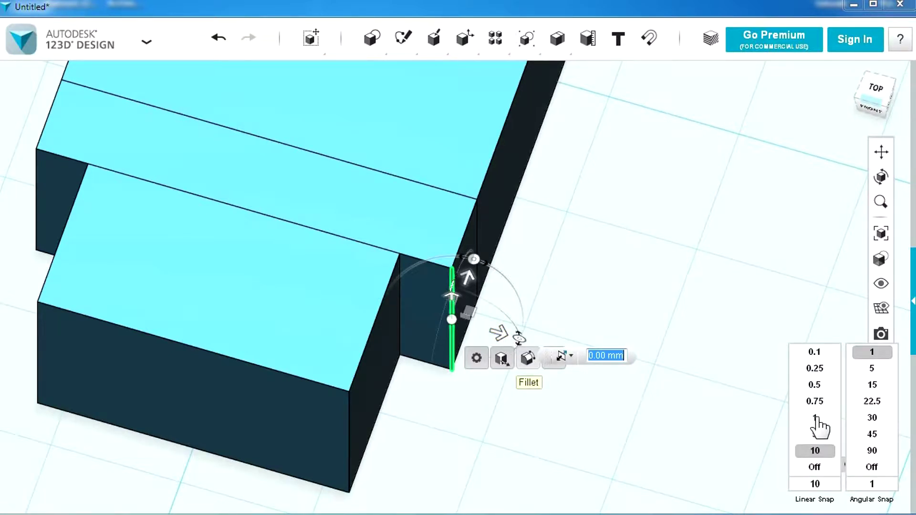
click(815, 385)
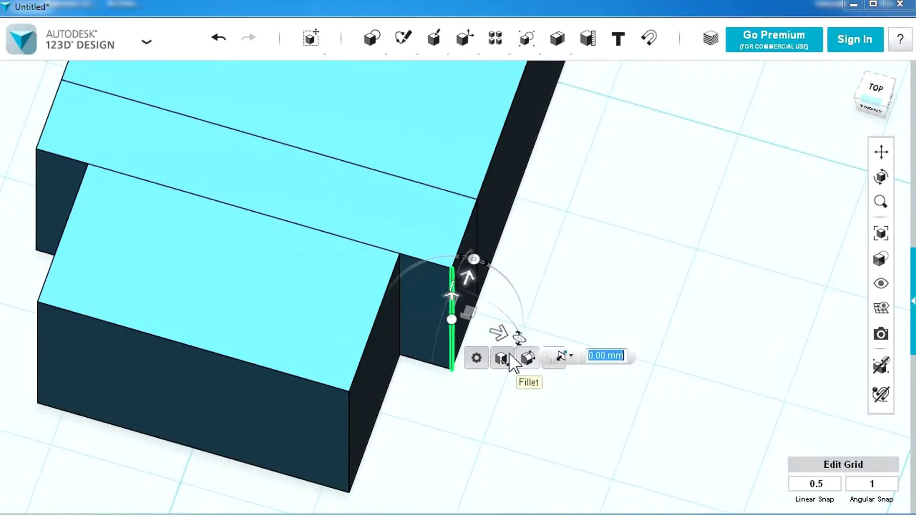
drag(502, 337, 454, 334)
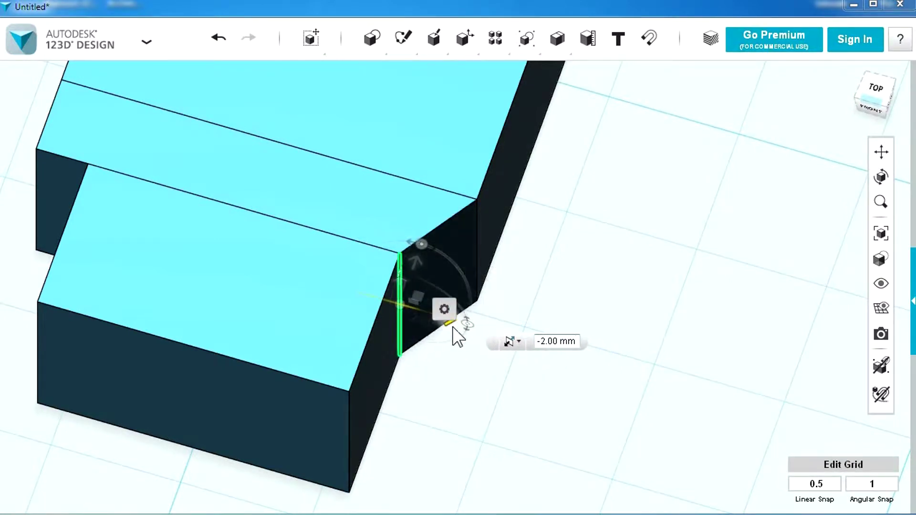
click(455, 378)
Step: Tweak the thin box's left front vertical edge 2 mm inward so that side tapers to the small front box
right_drag(454, 391, 473, 365)
click(102, 221)
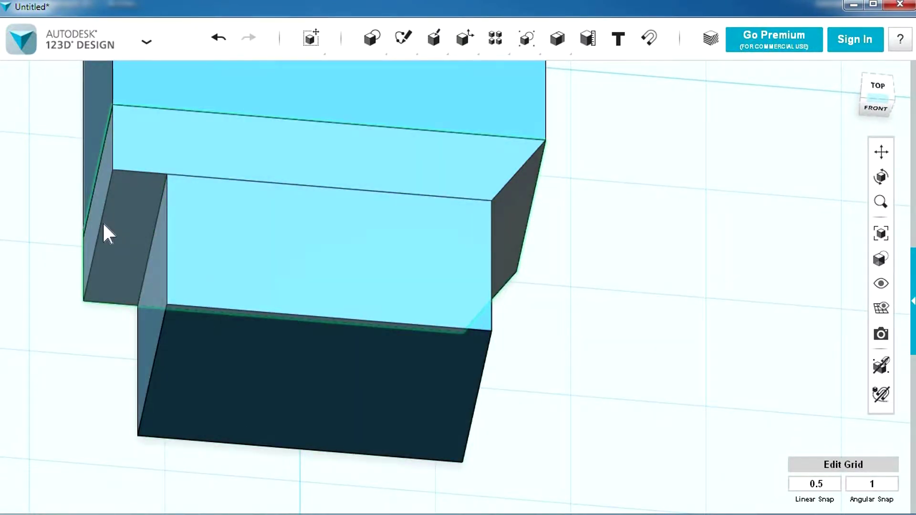
click(104, 223)
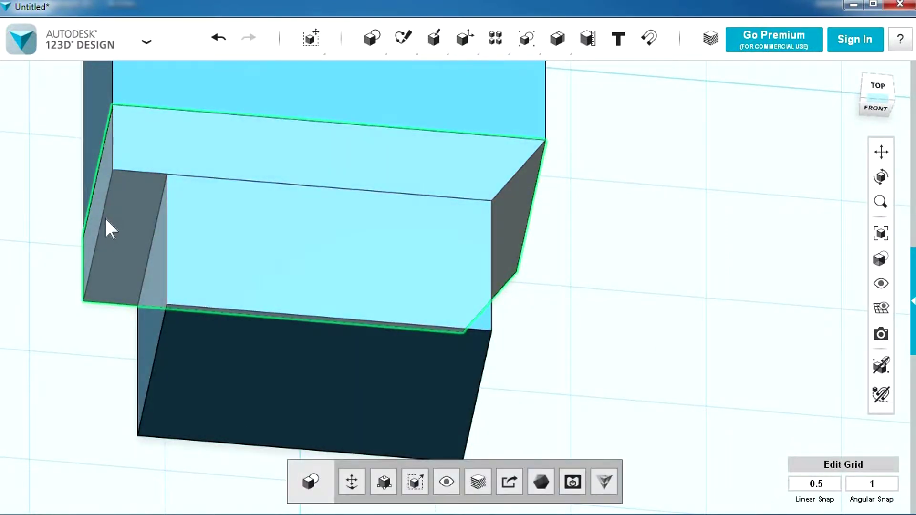
click(101, 218)
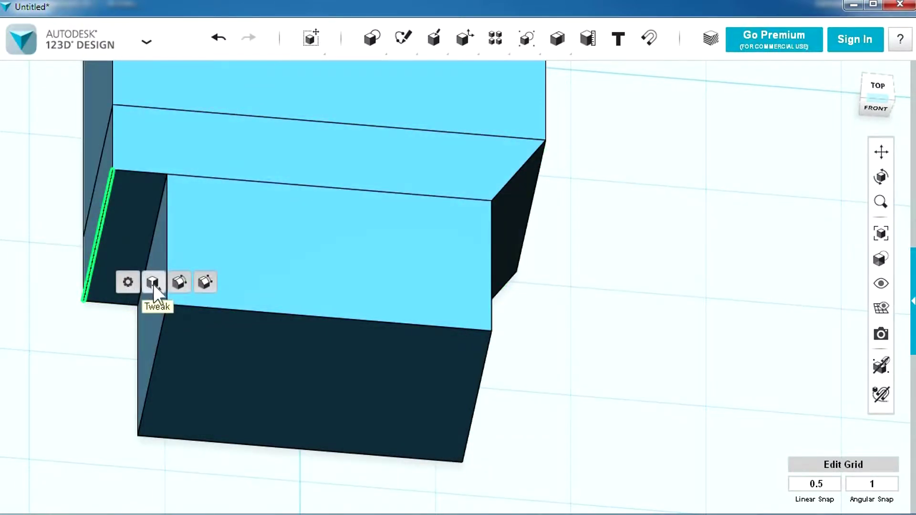
click(149, 285)
drag(46, 225, 96, 232)
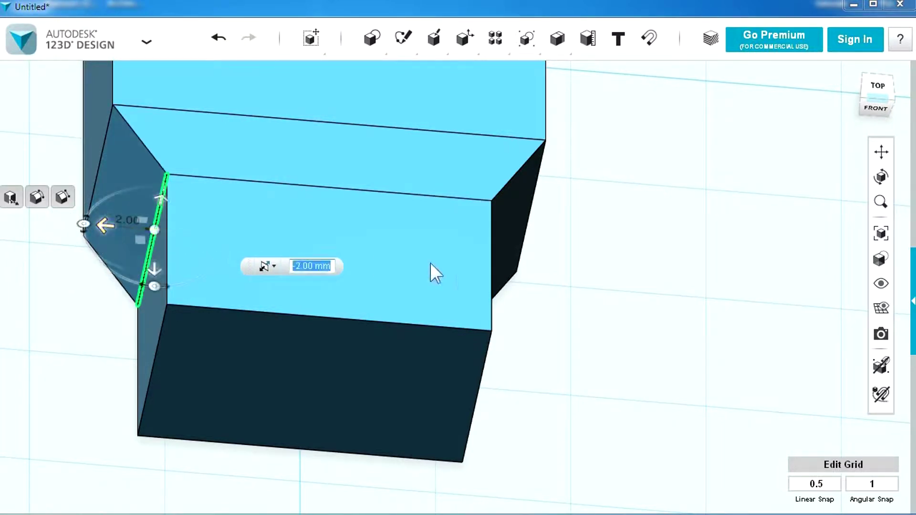
Step: Examine the tapered front section and the stacked boxes from the front, the side and above
scroll(618, 289, down, 3)
right_drag(616, 298, 599, 262)
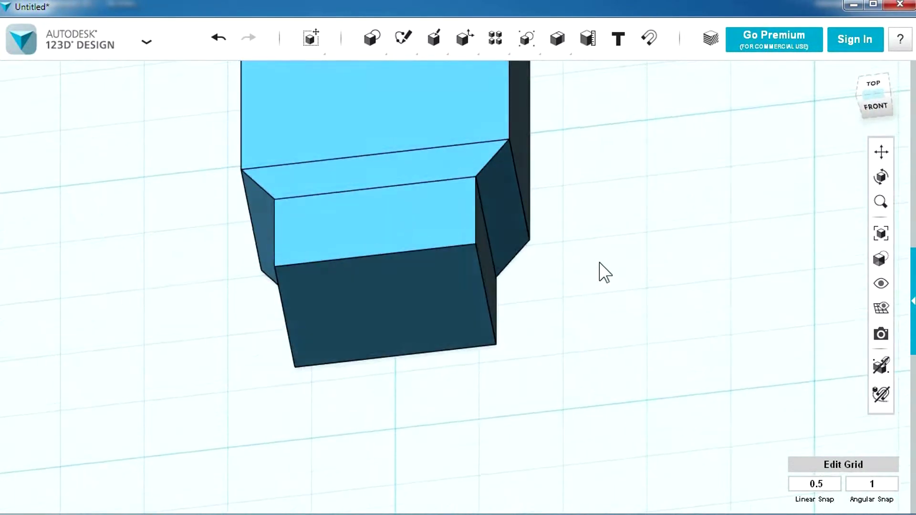
scroll(600, 262, down, 4)
scroll(508, 390, down, 3)
scroll(563, 212, up, 3)
right_drag(563, 306, 563, 276)
right_drag(617, 371, 515, 351)
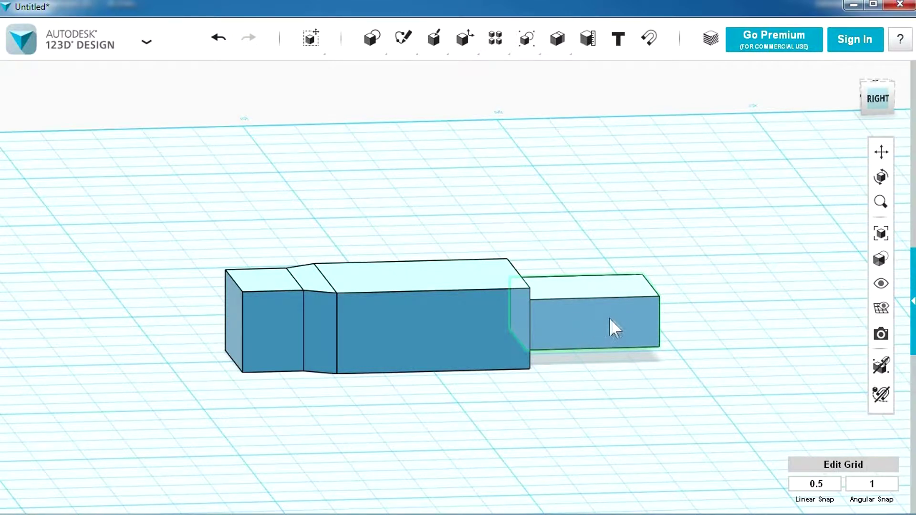
right_drag(571, 379, 596, 424)
scroll(499, 421, down, 3)
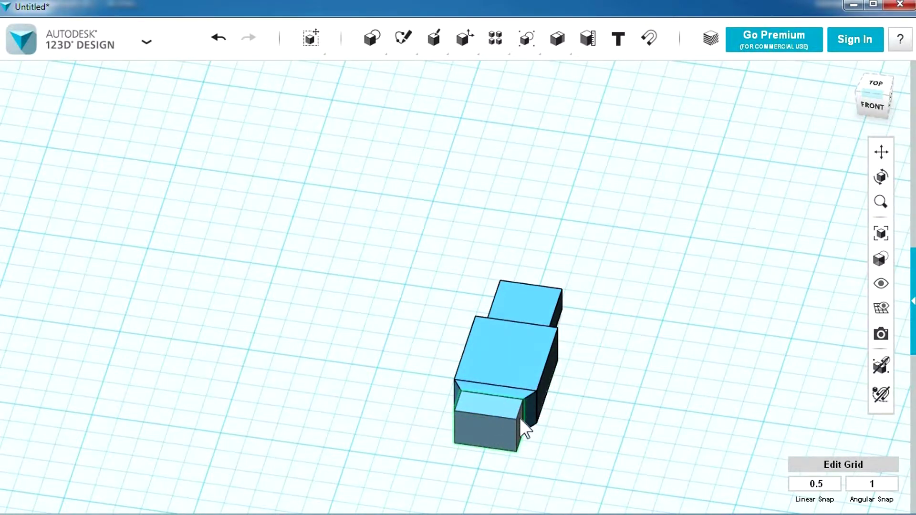
Step: Add a box 8 mm long, 12 mm wide and 2 mm high, centred on the small box's front face in the front view
right_drag(520, 418, 532, 378)
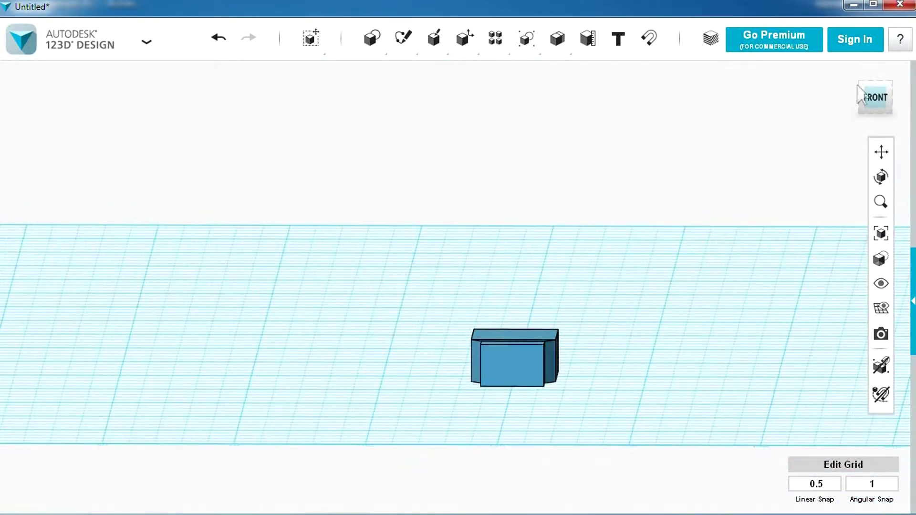
click(877, 98)
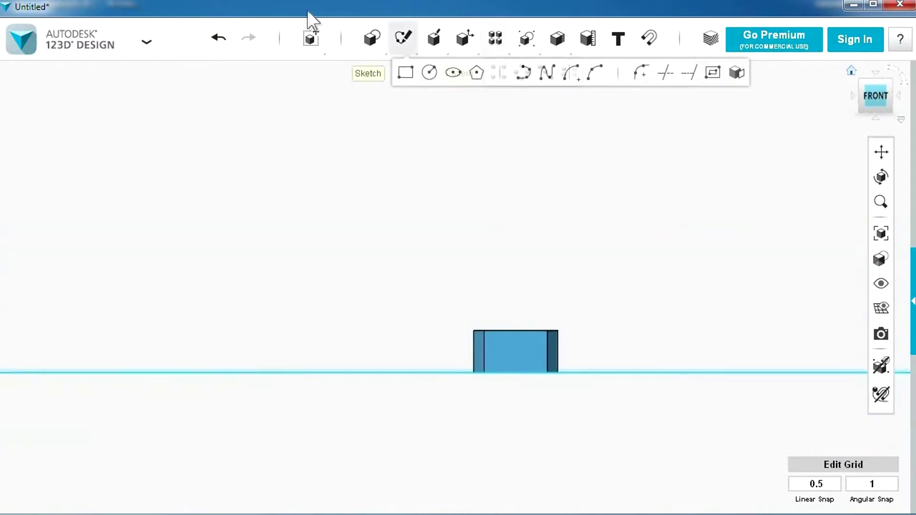
mouse_move(370, 40)
click(375, 73)
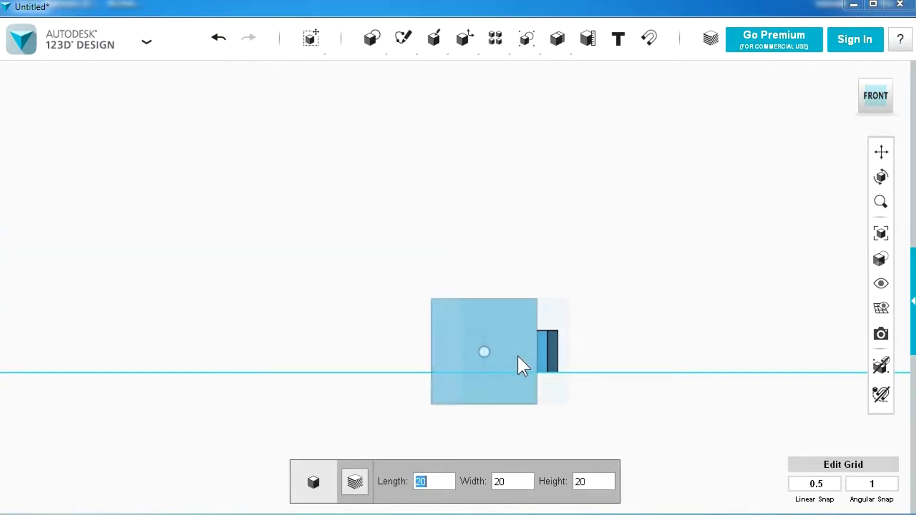
text(8)
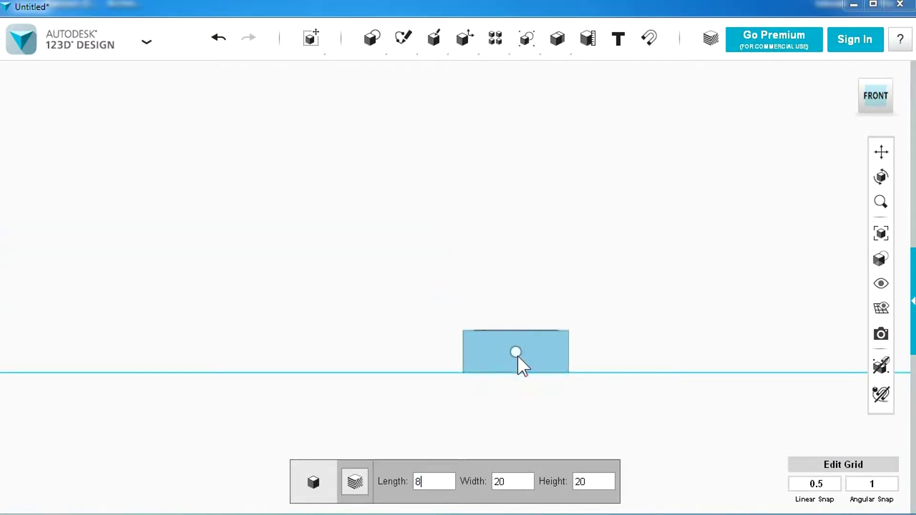
key(Tab)
text(12)
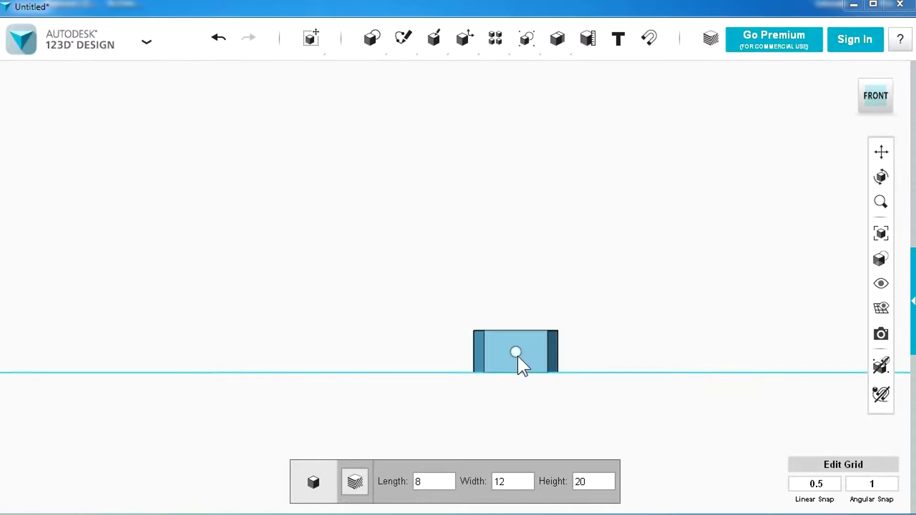
key(Tab)
text(2)
click(518, 356)
Step: Fillet the four short corner edges of the thin front plate with a radius of 2.5
right_drag(518, 356, 437, 404)
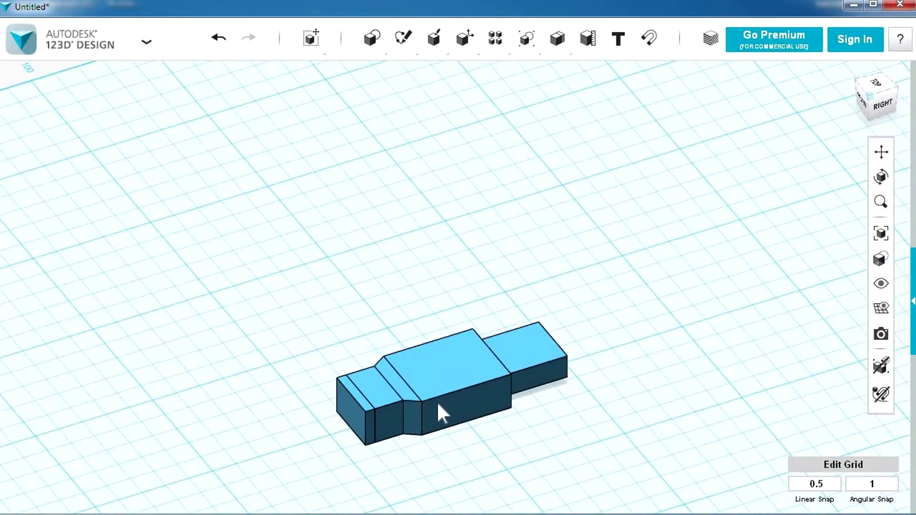
click(367, 408)
scroll(367, 409, up, 5)
right_drag(367, 409, 406, 390)
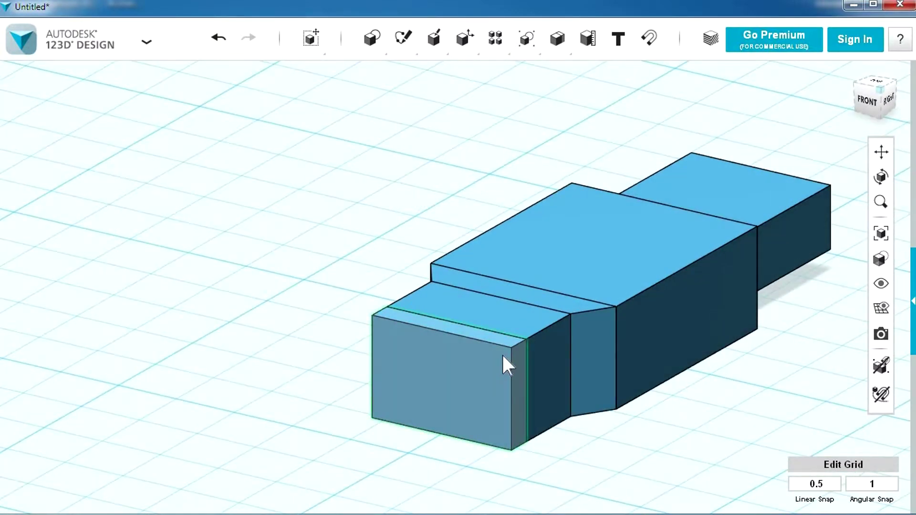
key(f)
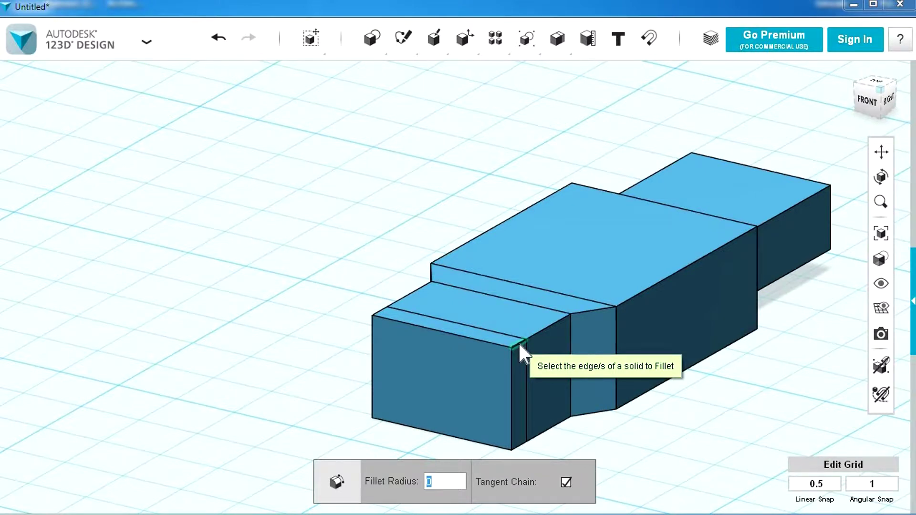
click(520, 343)
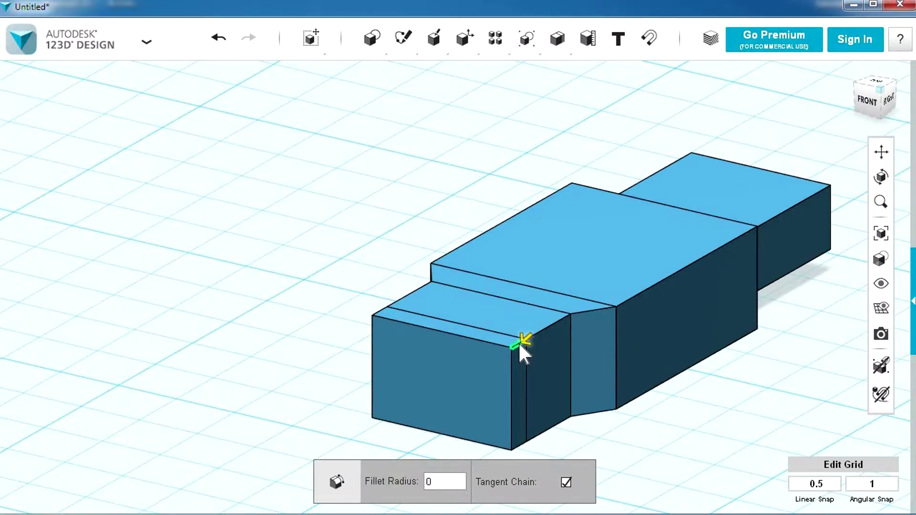
click(382, 312)
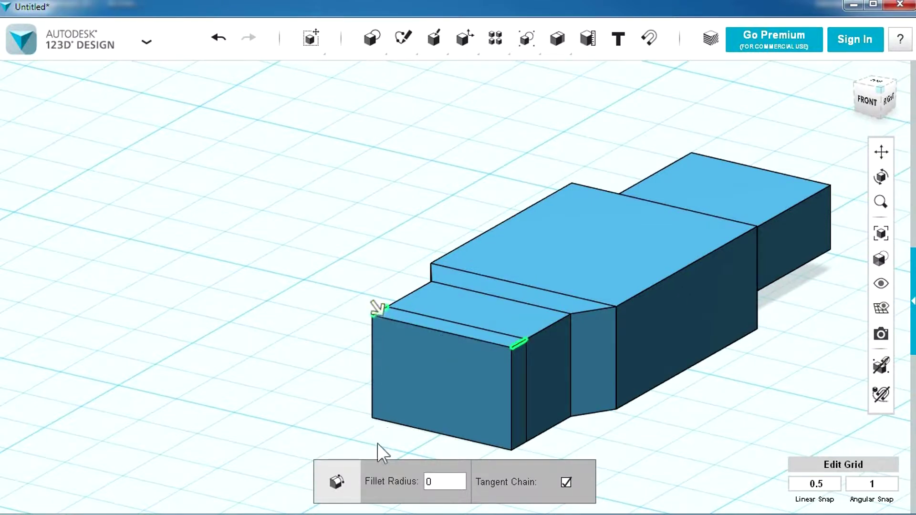
click(382, 416)
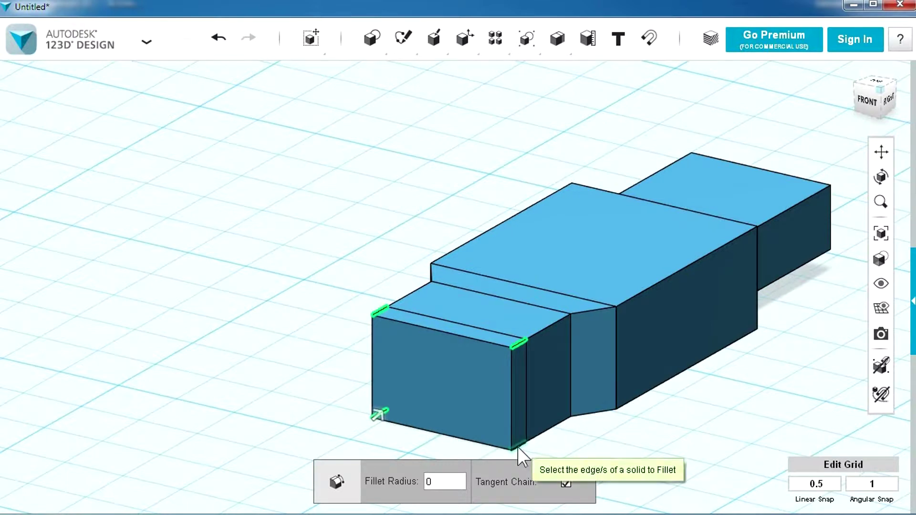
click(518, 448)
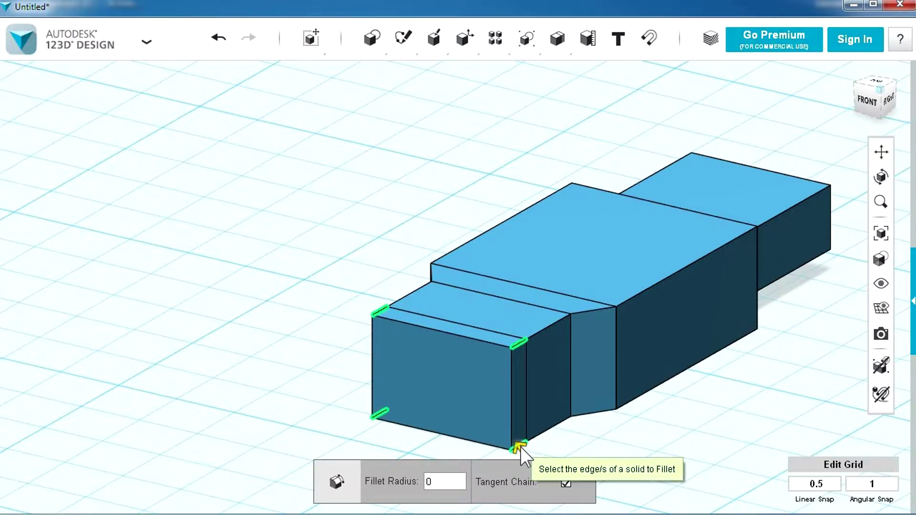
drag(520, 448, 511, 444)
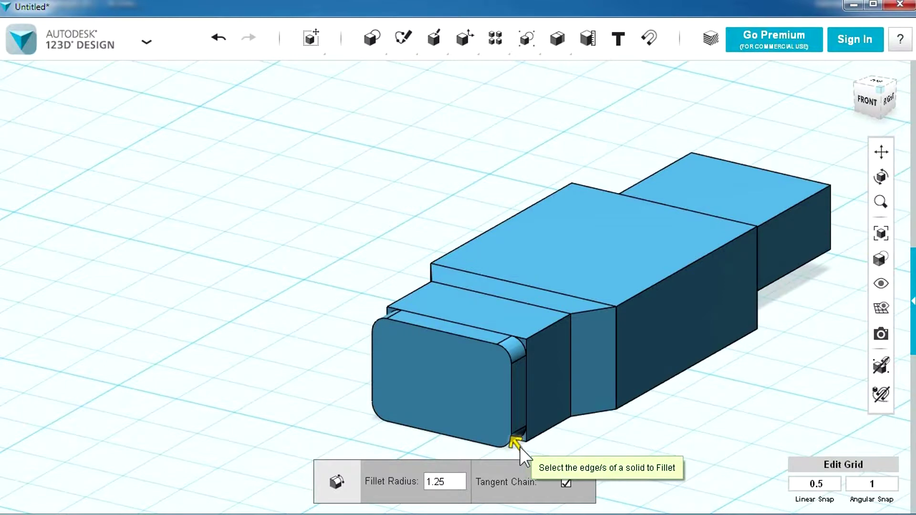
drag(520, 447, 518, 446)
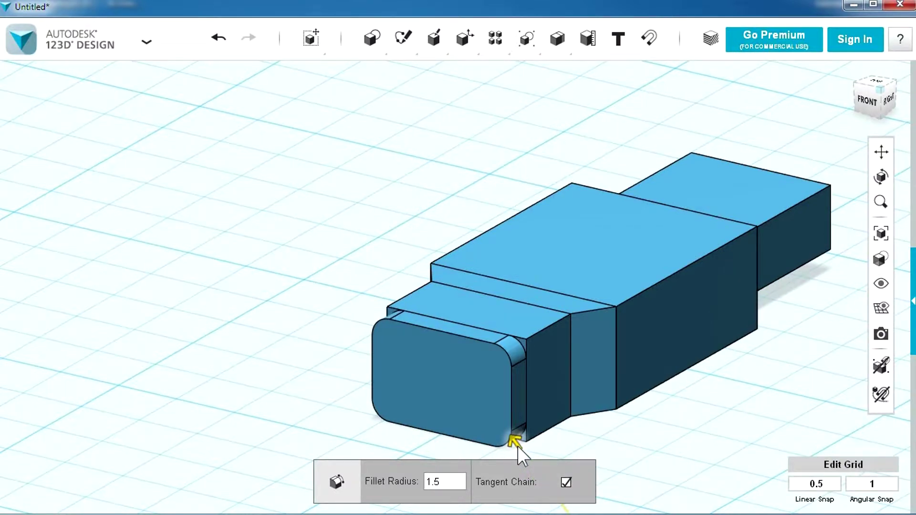
drag(517, 446, 513, 442)
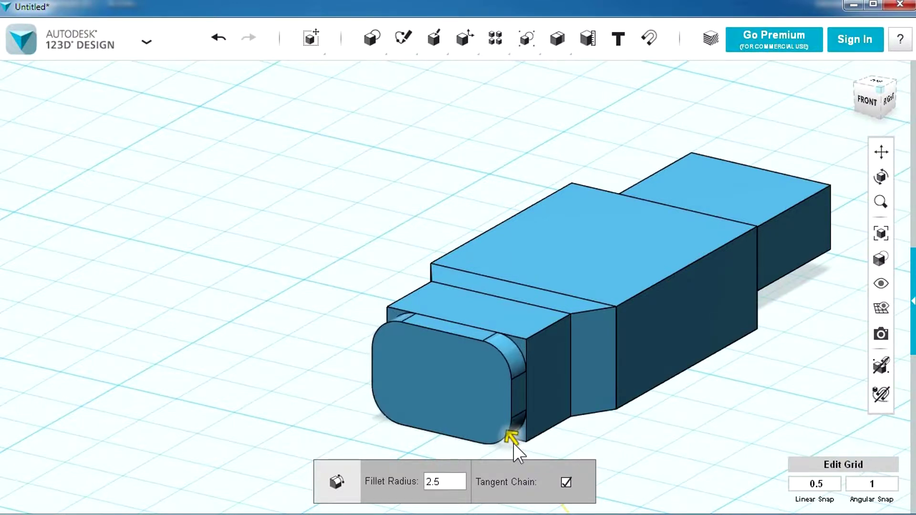
click(588, 447)
Step: Add a cylinder of radius 4 mm and height 1.5 mm, centred on the filleted plate's front face in the front view
right_drag(659, 460, 632, 476)
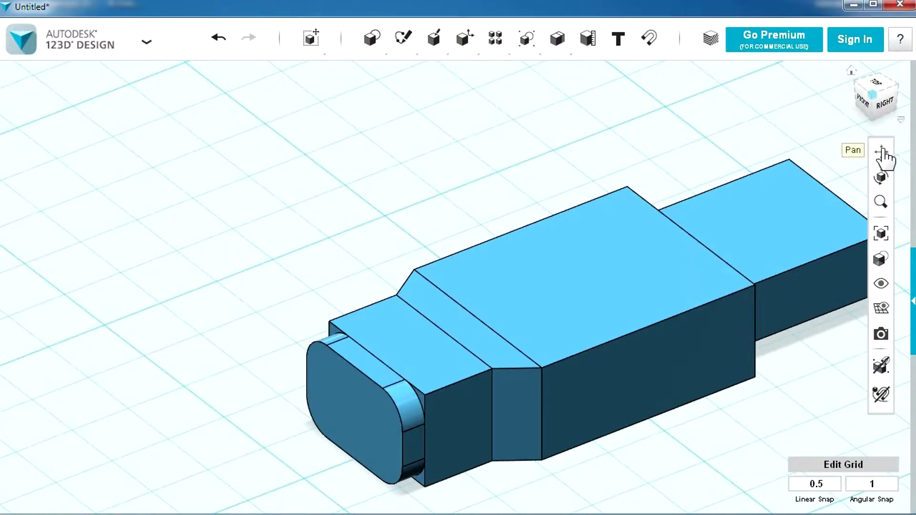
click(863, 100)
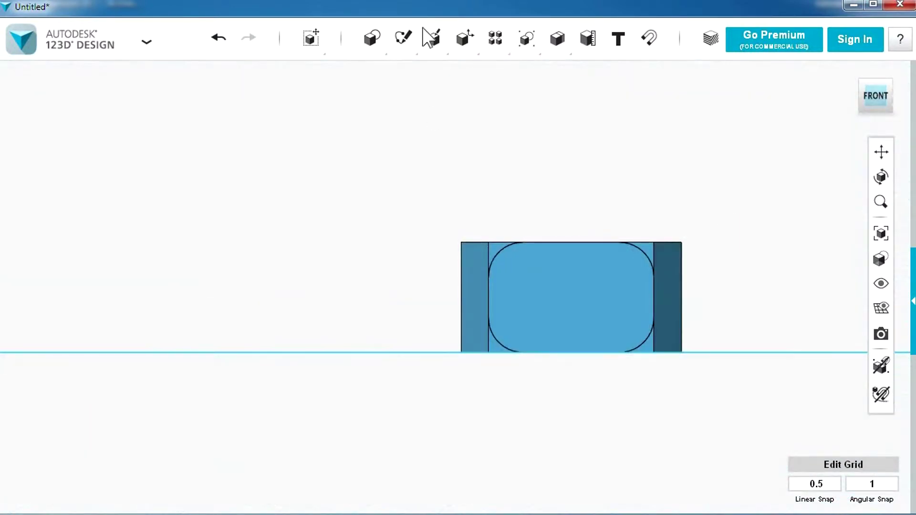
mouse_move(368, 40)
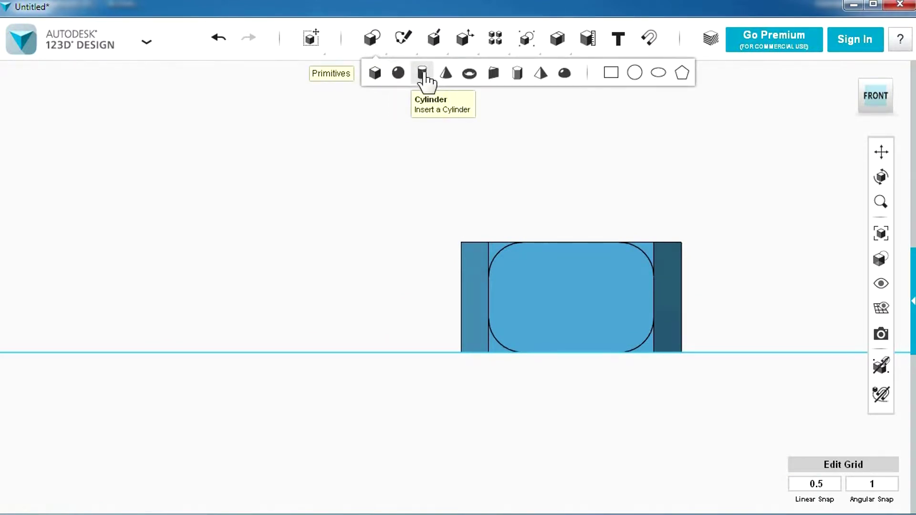
click(423, 73)
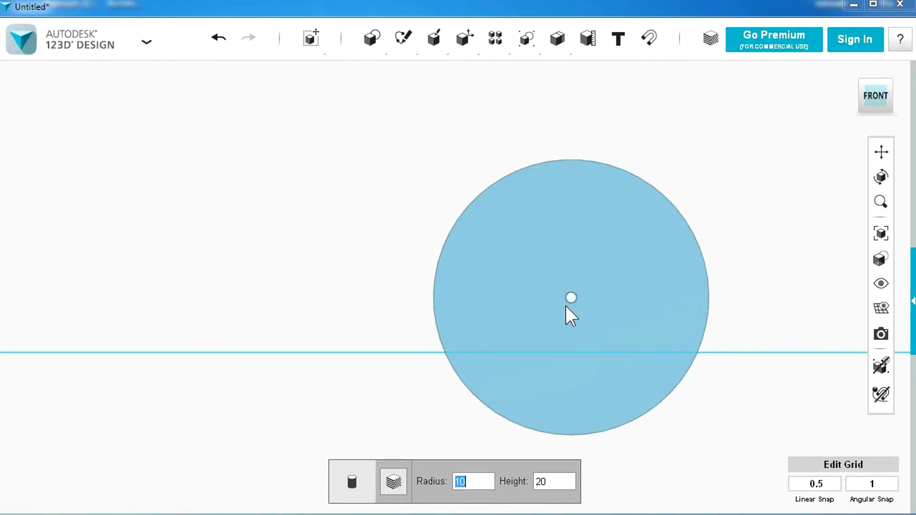
text(4)
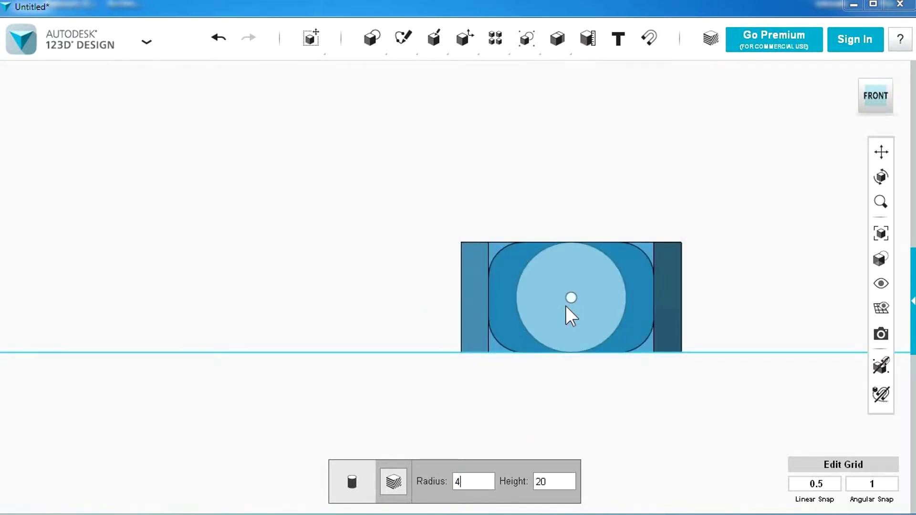
key(Tab)
text(1.5)
click(565, 305)
right_drag(565, 305, 459, 334)
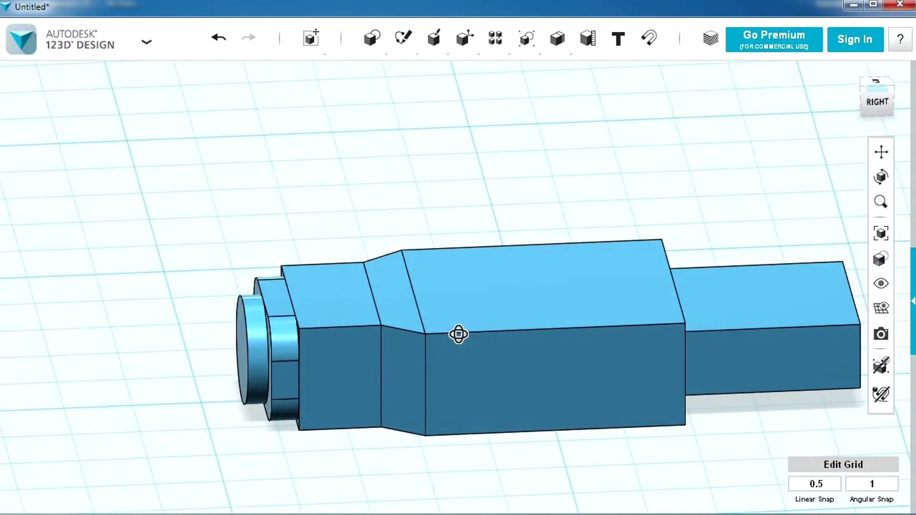
Step: Copy the disc three times straight forward in 1.5 mm steps to form a row of four touching discs
click(258, 326)
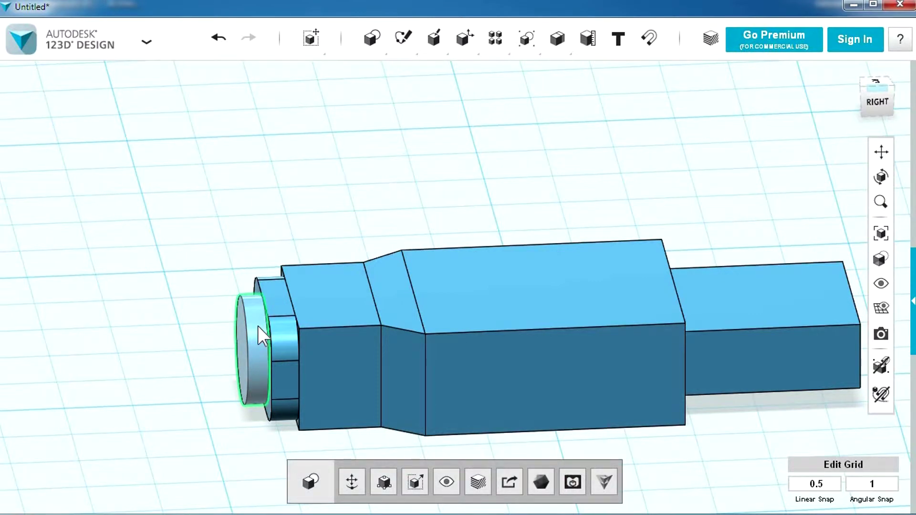
key(ctrl+t)
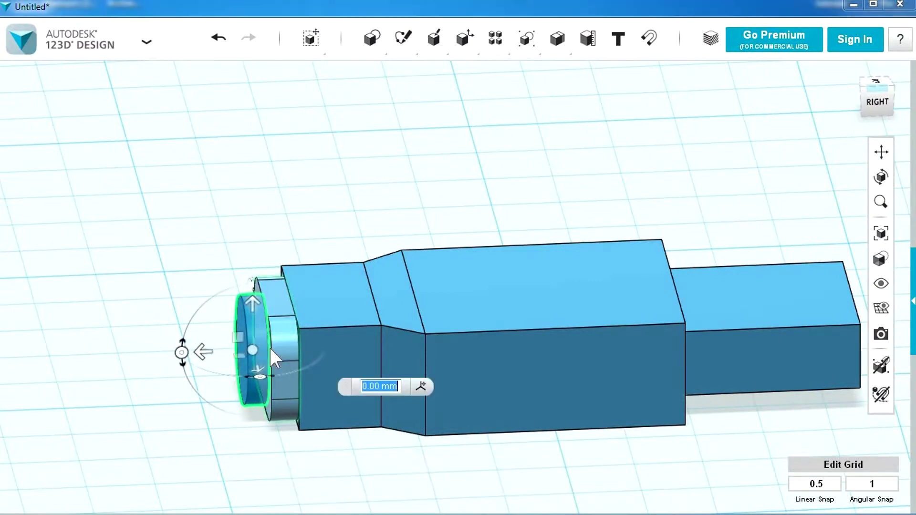
drag(196, 354, 176, 356)
click(93, 351)
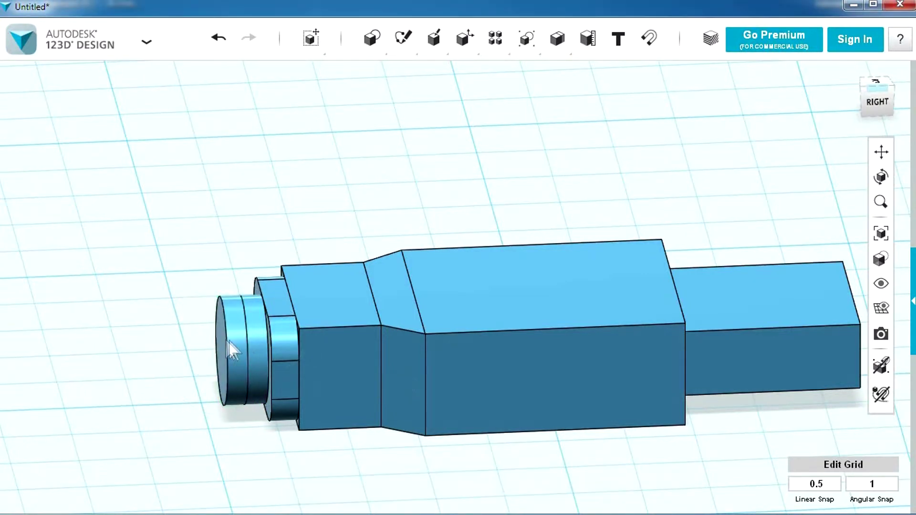
click(238, 342)
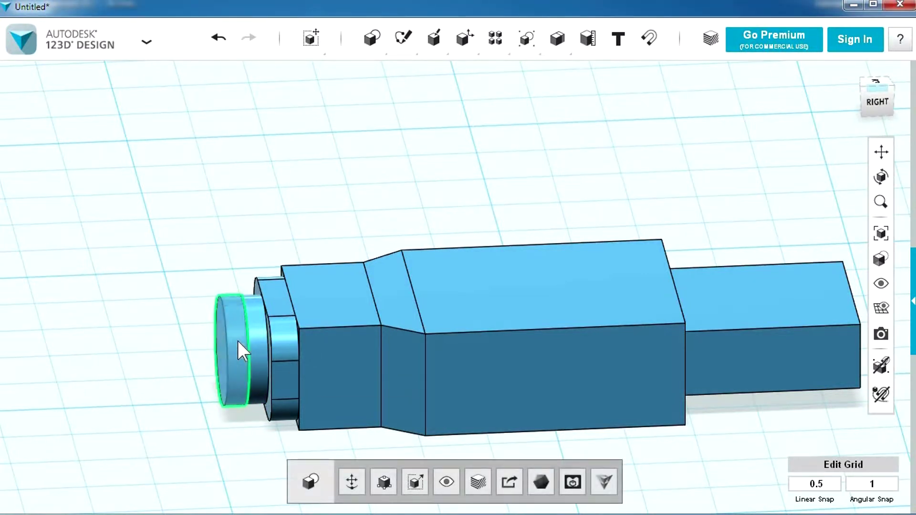
key(ctrl+t)
drag(174, 356, 149, 362)
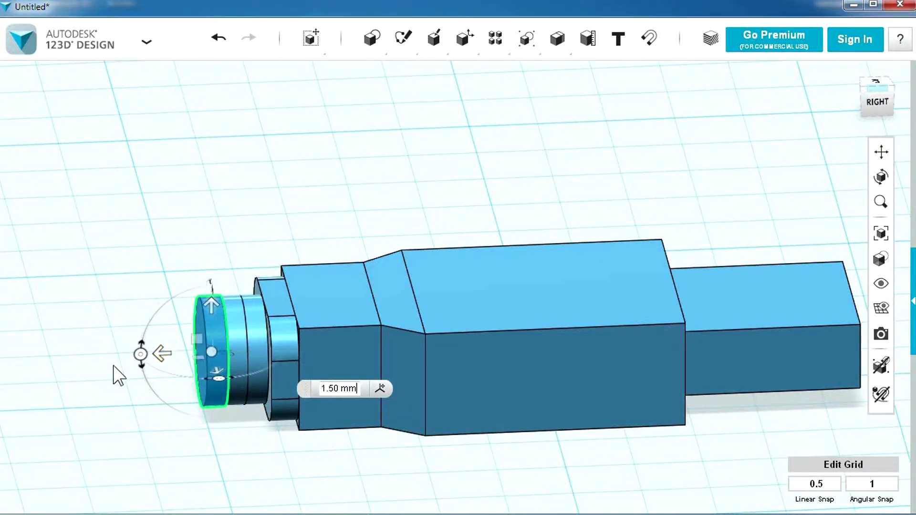
click(152, 379)
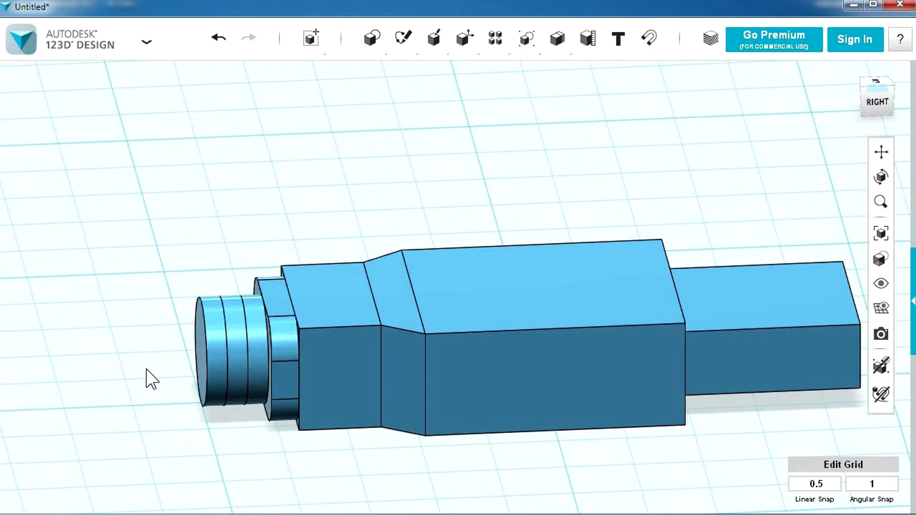
click(212, 366)
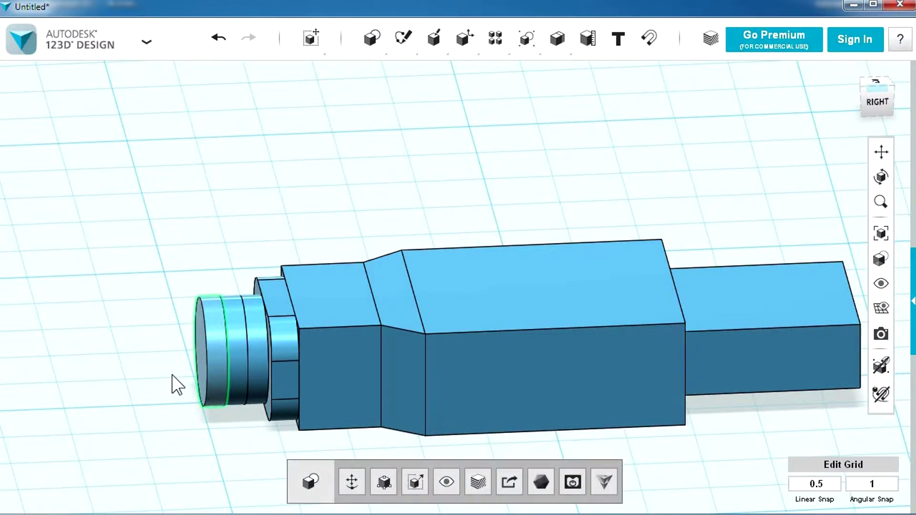
key(ctrl+v)
drag(158, 354, 139, 356)
click(236, 278)
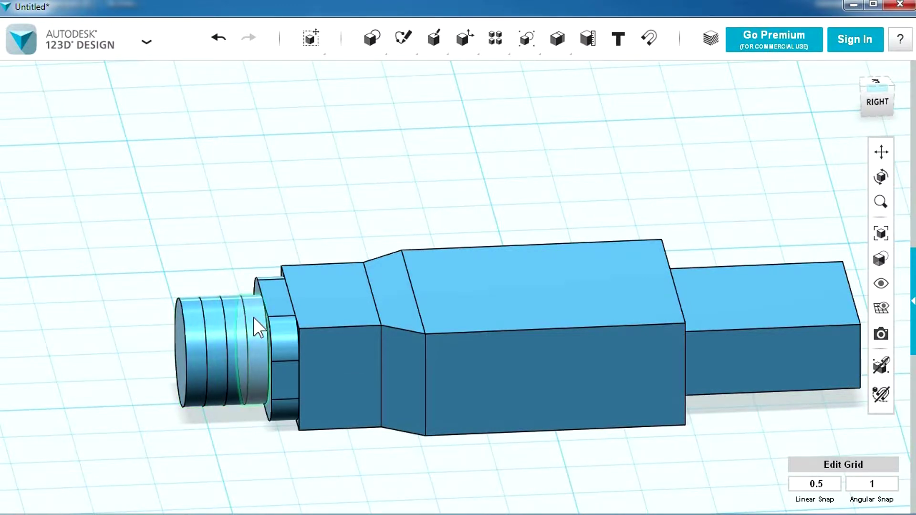
Step: Press/Pull the round side face of the disc nearest the filleted plate by -1 mm
click(254, 316)
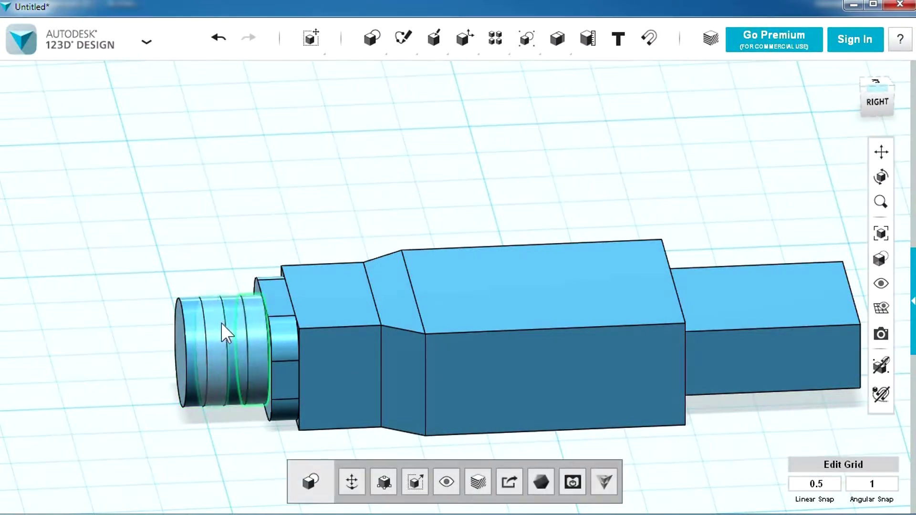
click(251, 301)
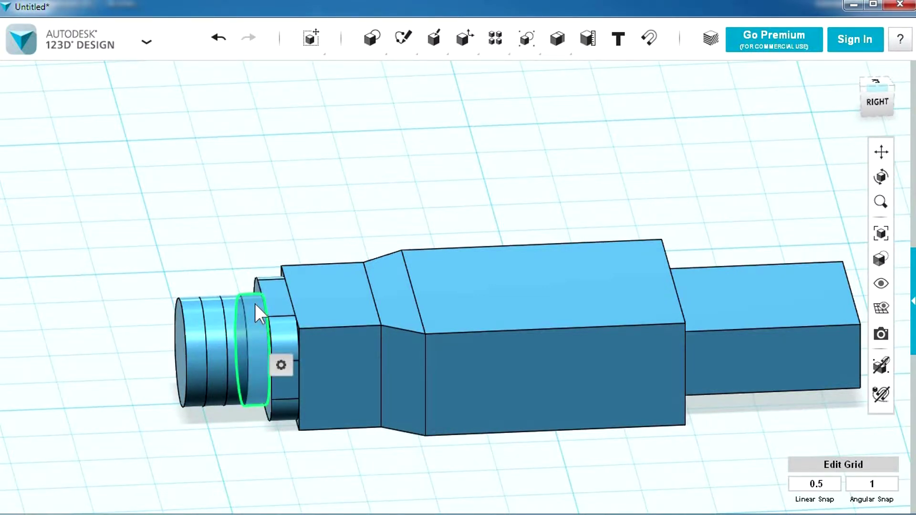
scroll(255, 303, up, 5)
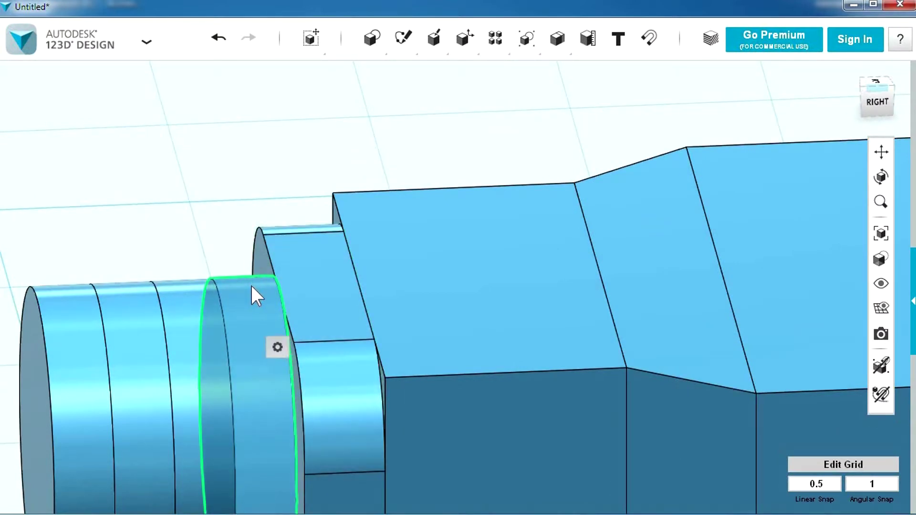
mouse_move(284, 348)
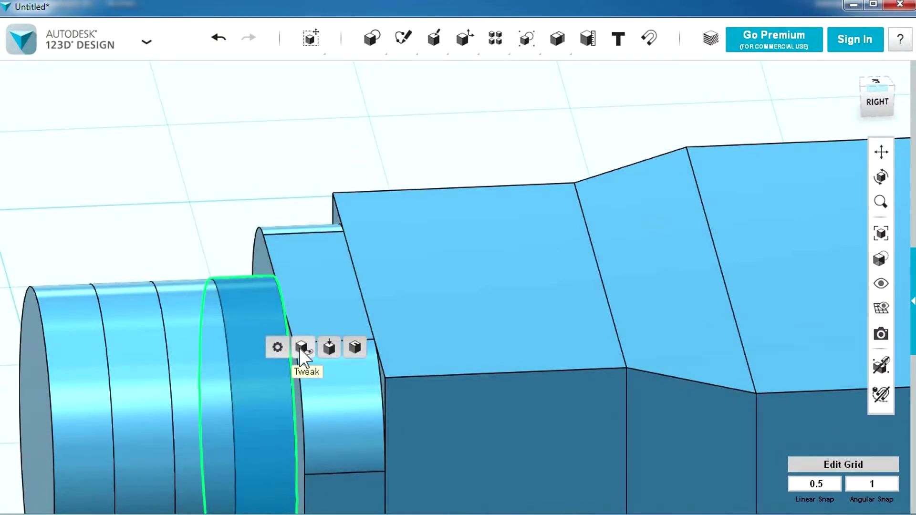
click(329, 348)
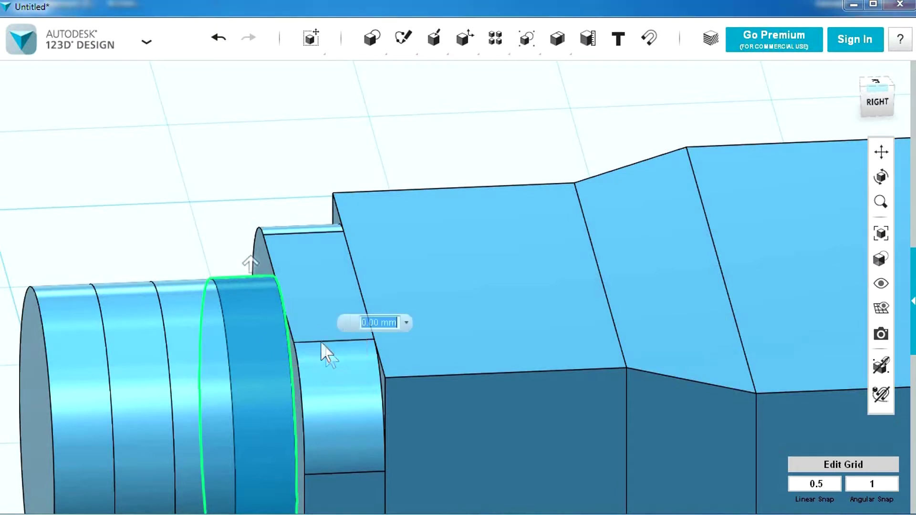
drag(251, 260, 247, 289)
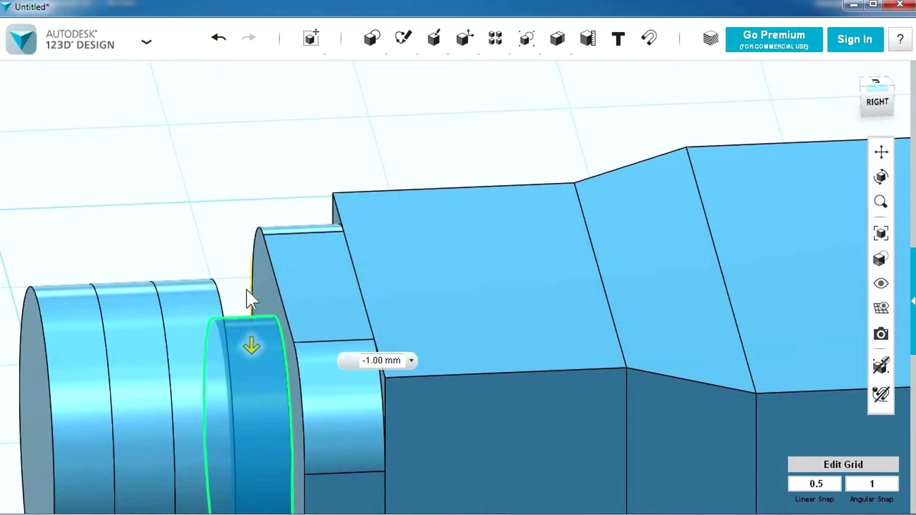
click(215, 247)
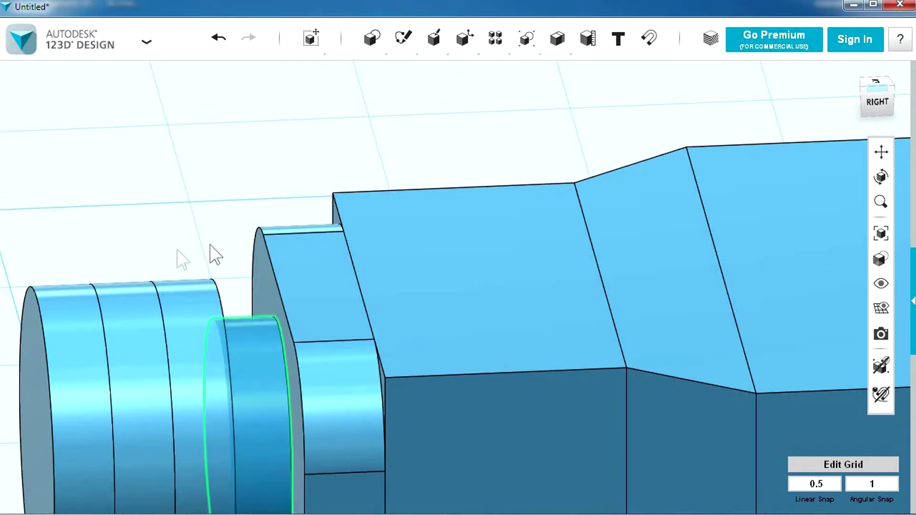
Step: Press/Pull the round side face of the third disc from the plate by -1 mm
click(130, 298)
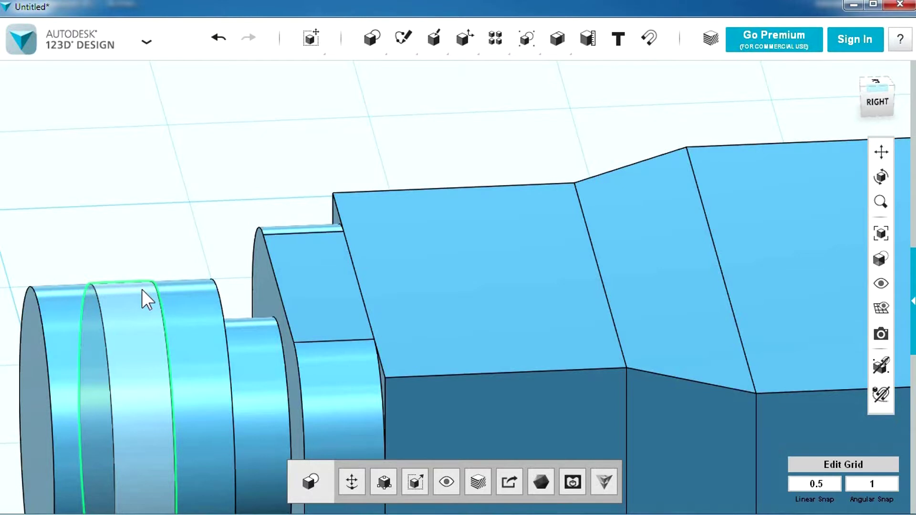
click(142, 290)
mouse_move(166, 345)
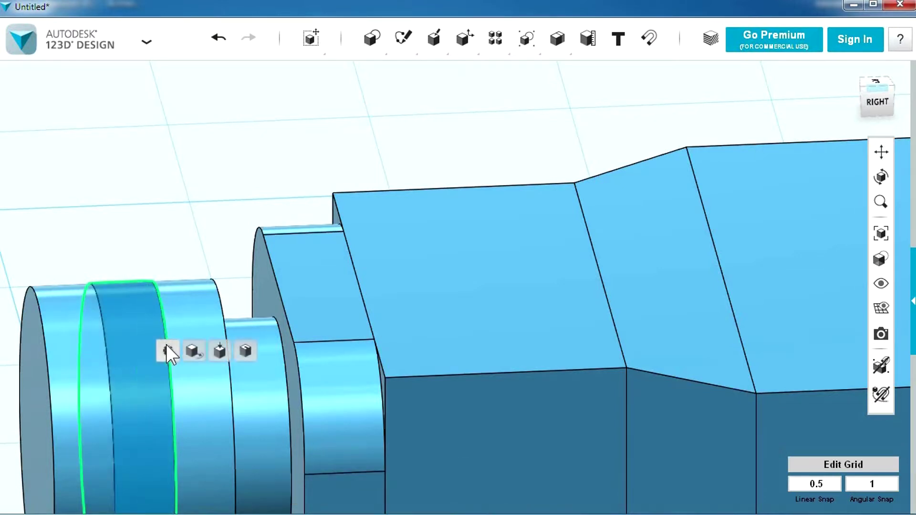
click(219, 351)
mouse_move(142, 263)
mouse_down()
mouse_move(140, 294)
mouse_move(138, 279)
mouse_up()
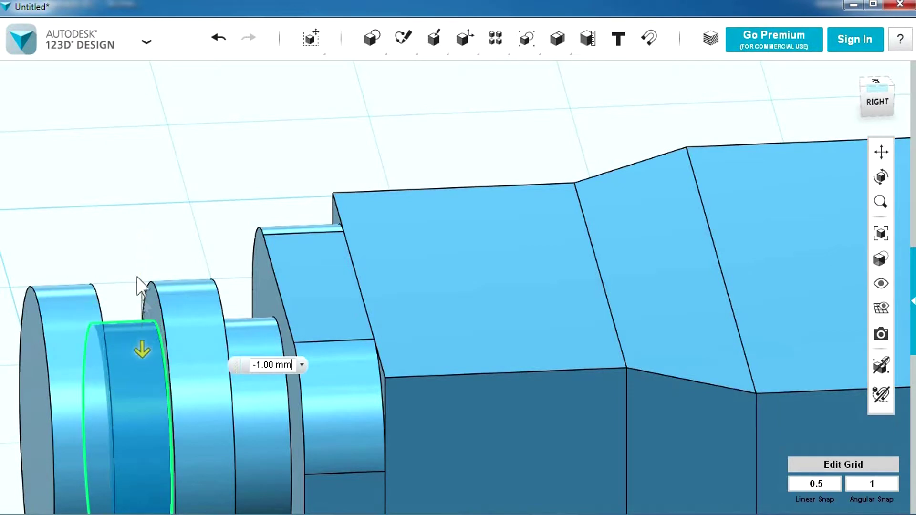
click(150, 181)
Step: Merge the rear box with the main block, tapered box, small box, filleted plate and all four discs into one solid
scroll(150, 181, down, 4)
right_drag(150, 185, 185, 214)
scroll(172, 186, down, 3)
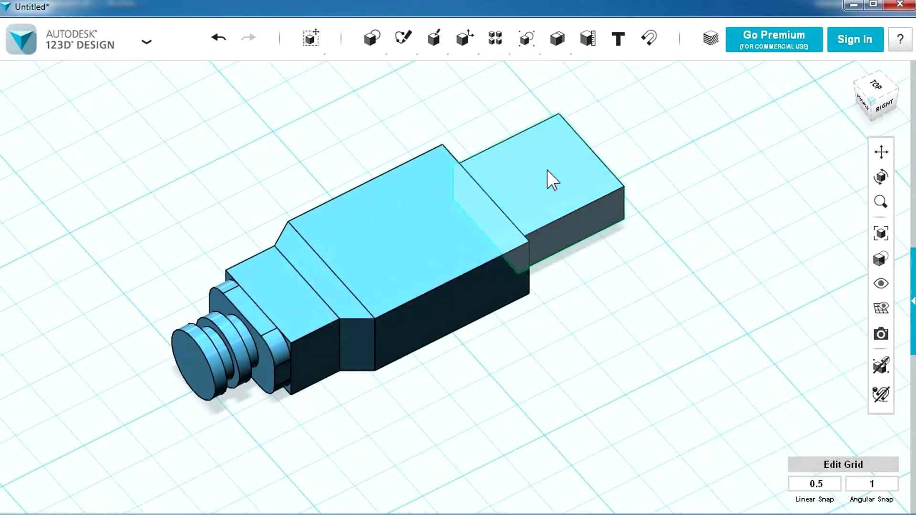
mouse_move(560, 39)
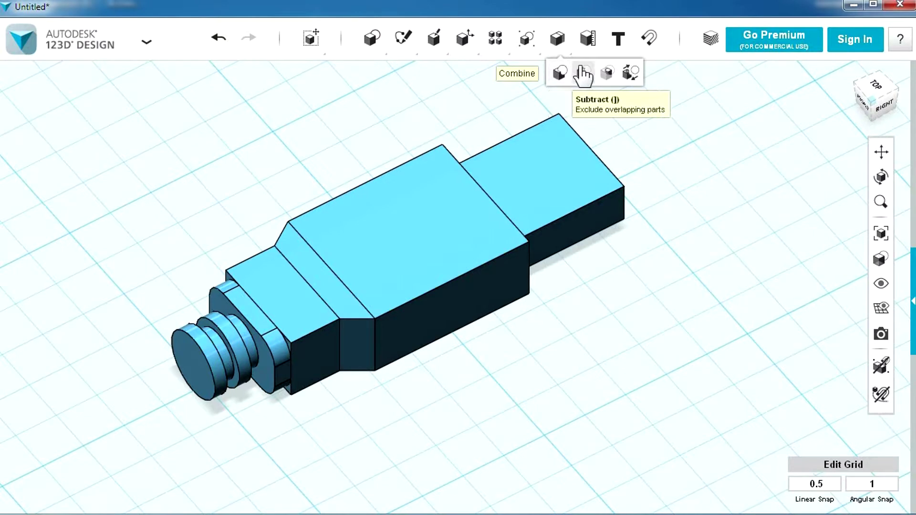
click(561, 75)
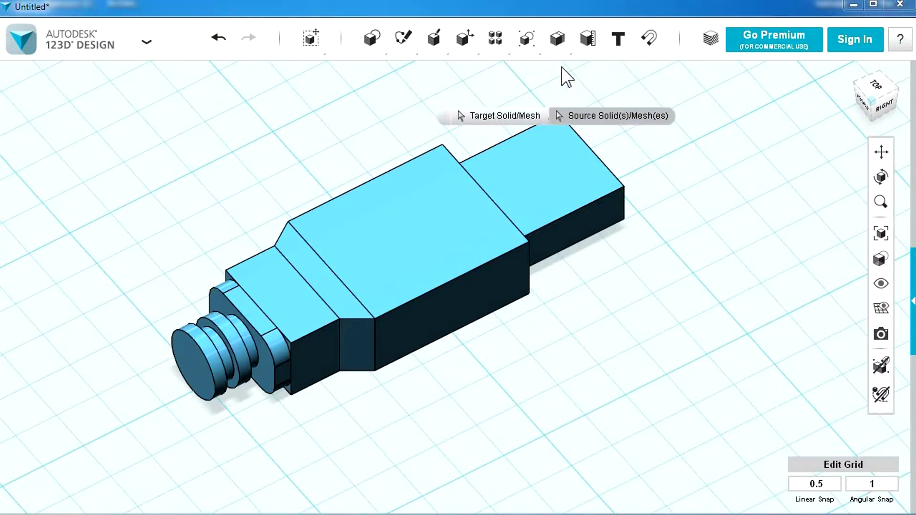
click(521, 170)
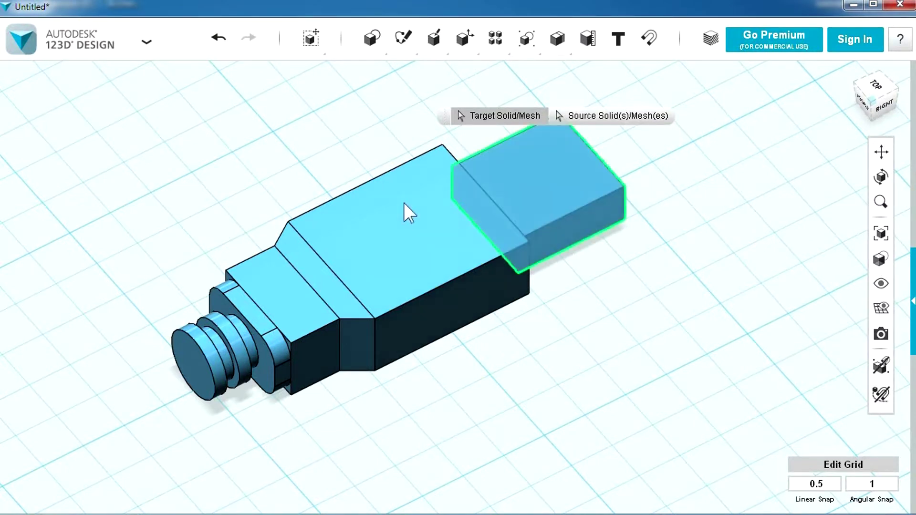
click(390, 205)
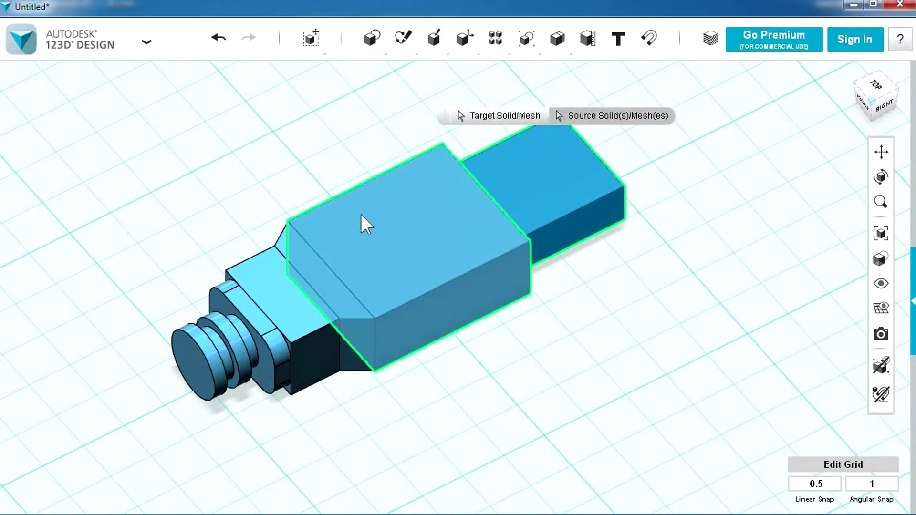
click(285, 238)
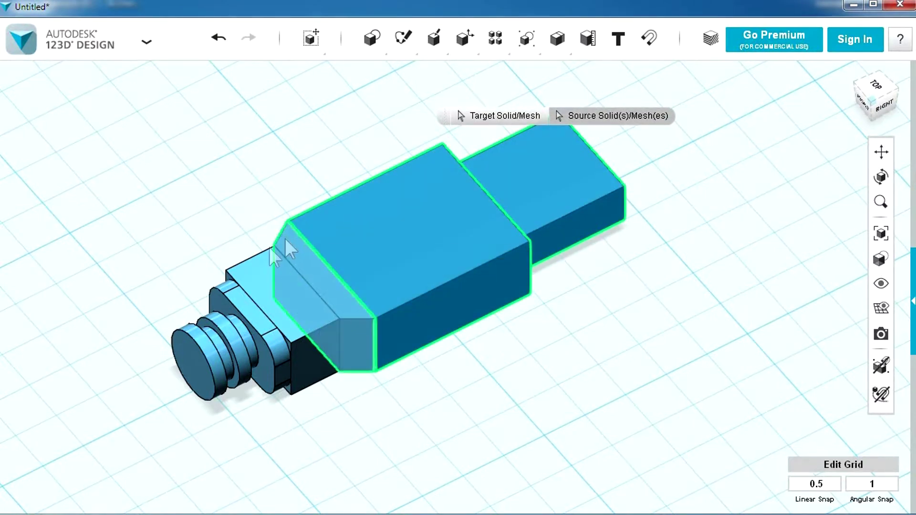
click(249, 265)
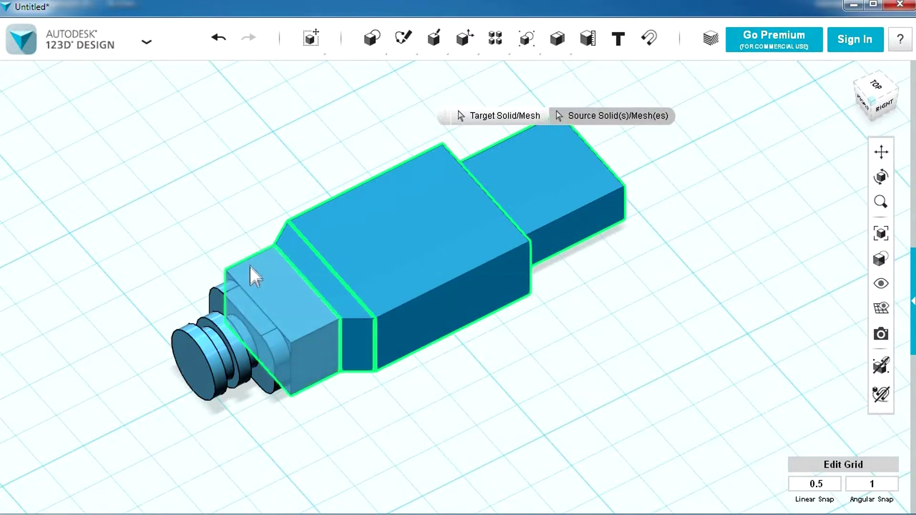
click(234, 295)
click(239, 323)
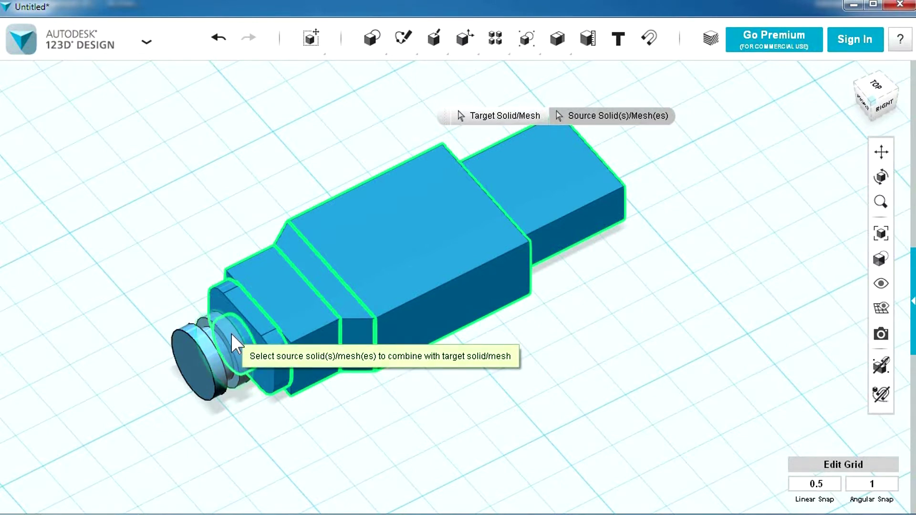
click(231, 334)
click(214, 358)
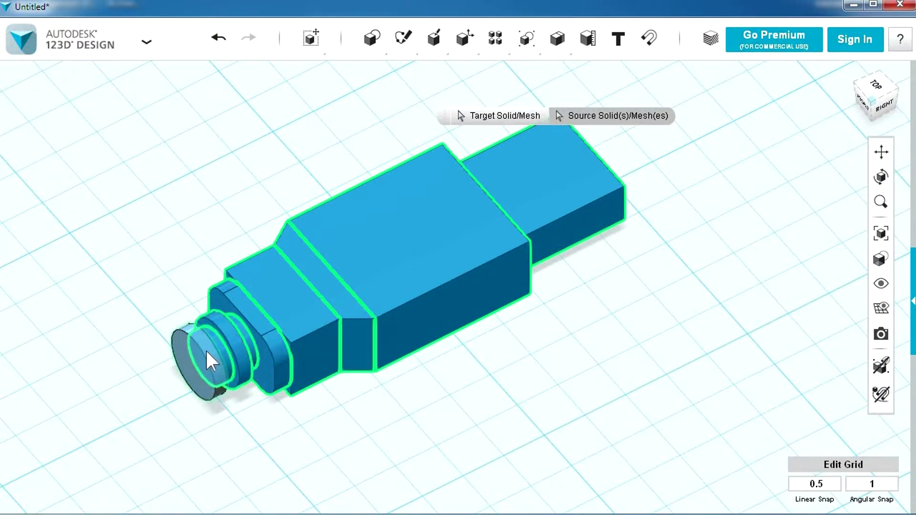
click(206, 352)
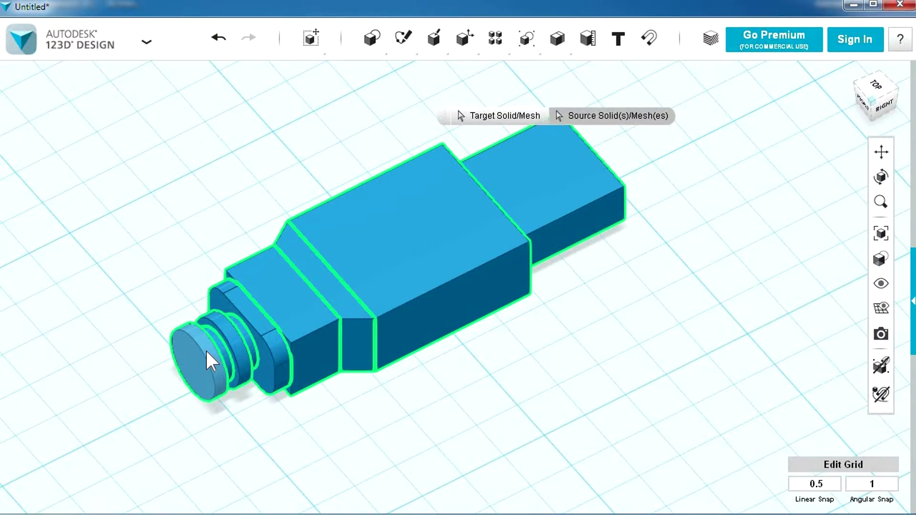
key(Return)
right_drag(274, 317, 295, 338)
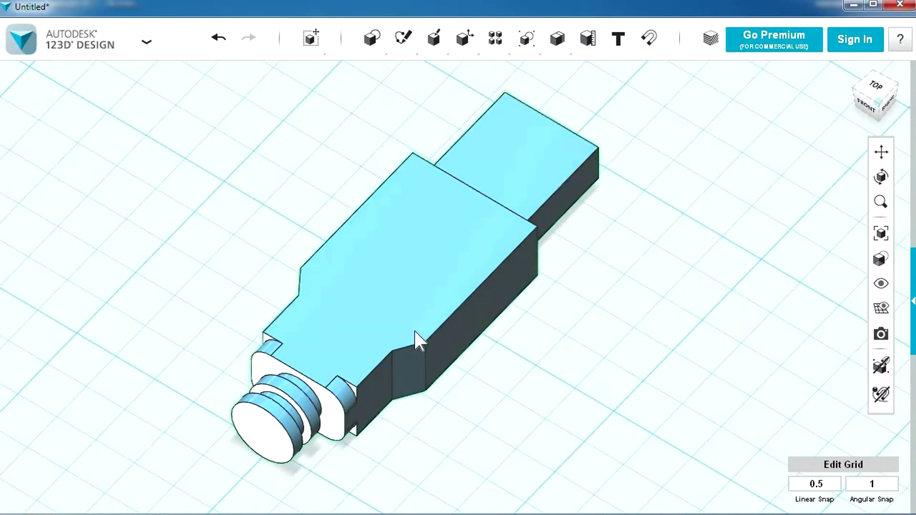
Step: Fillet the top outline edges along both long sides of the plug body, including the tapered sections, with a 0.75 mm radius
key(f)
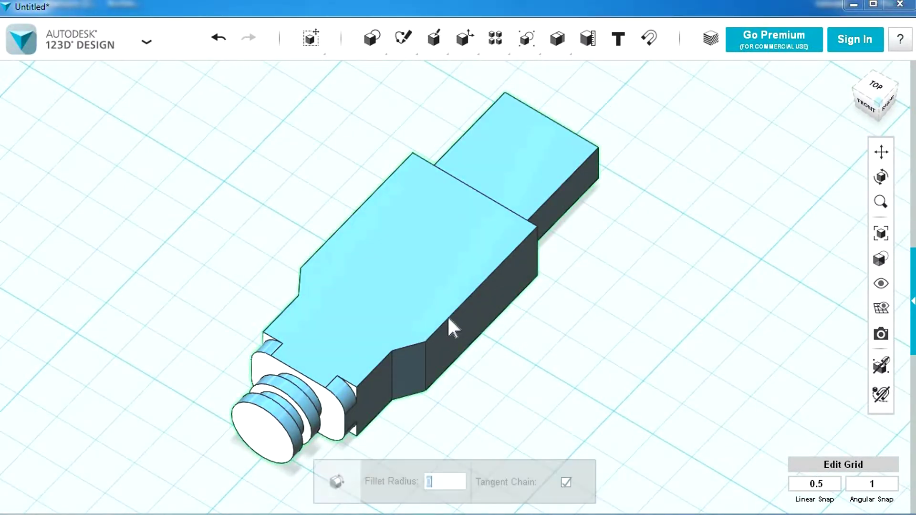
click(451, 316)
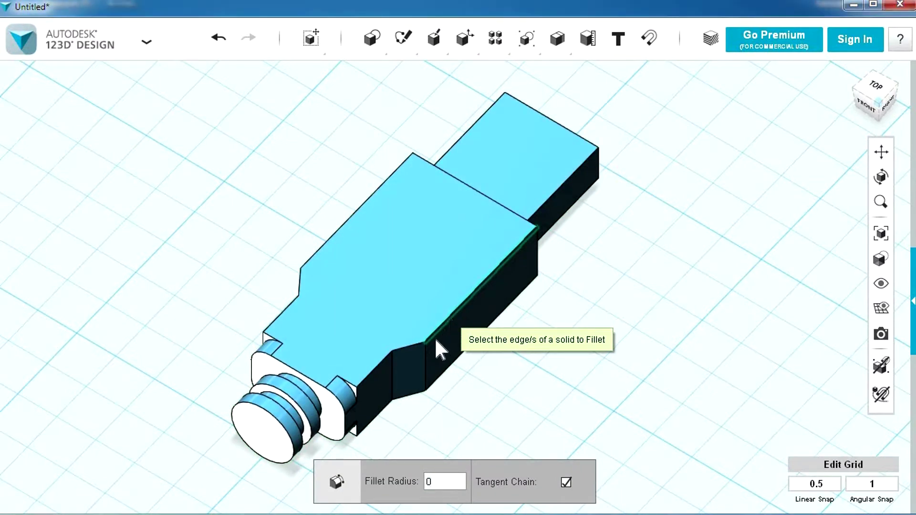
click(383, 360)
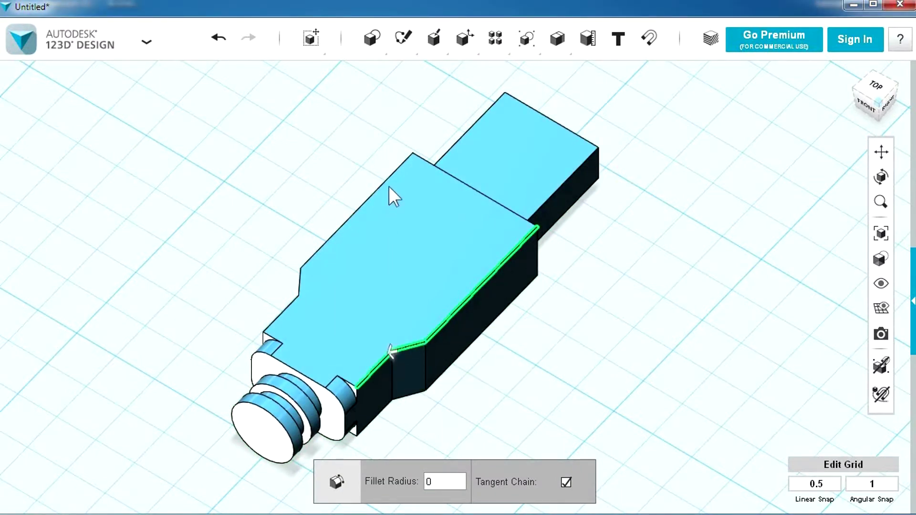
click(379, 192)
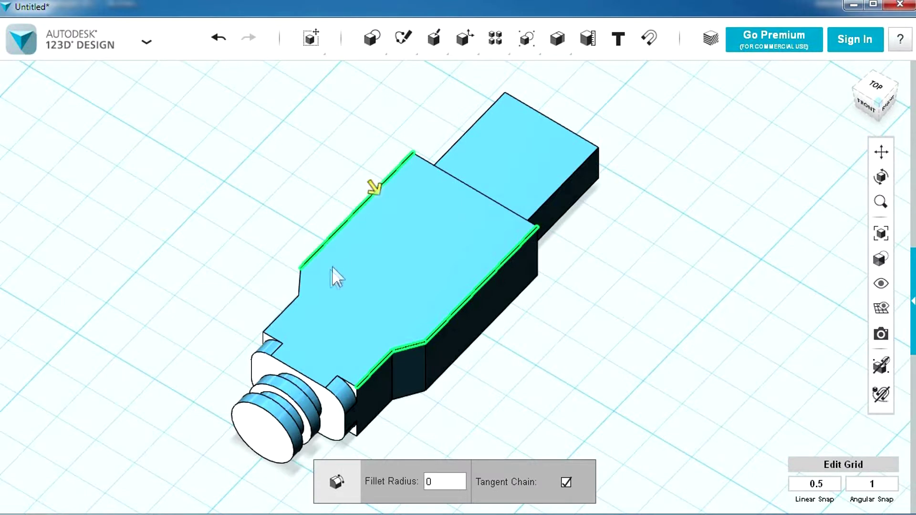
click(301, 283)
click(288, 305)
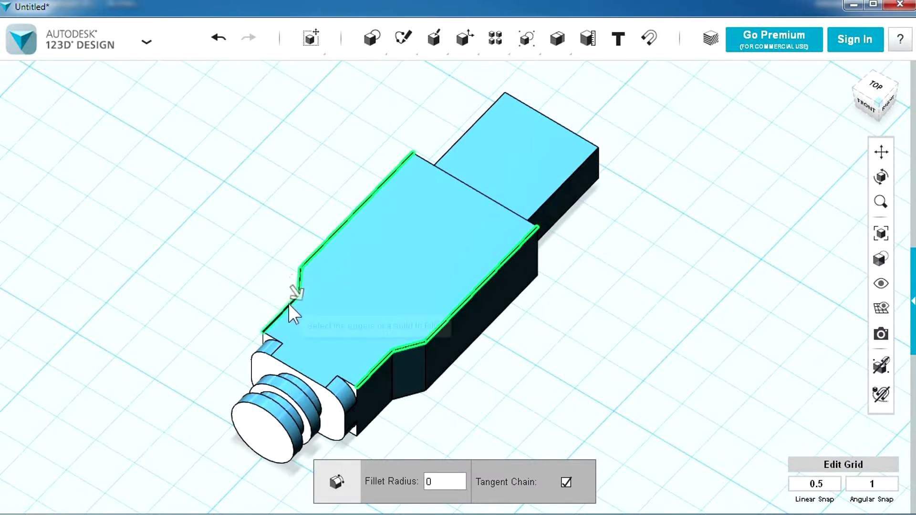
drag(300, 298, 302, 299)
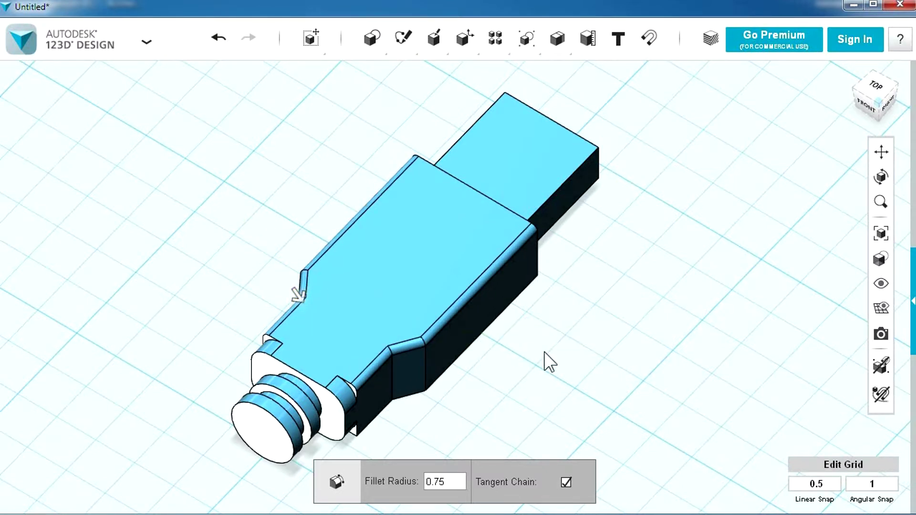
Step: Fillet the underside outline edges along both long sides of the plug body, including the tapered sections, with a 0.75 mm radius
right_drag(552, 317, 462, 145)
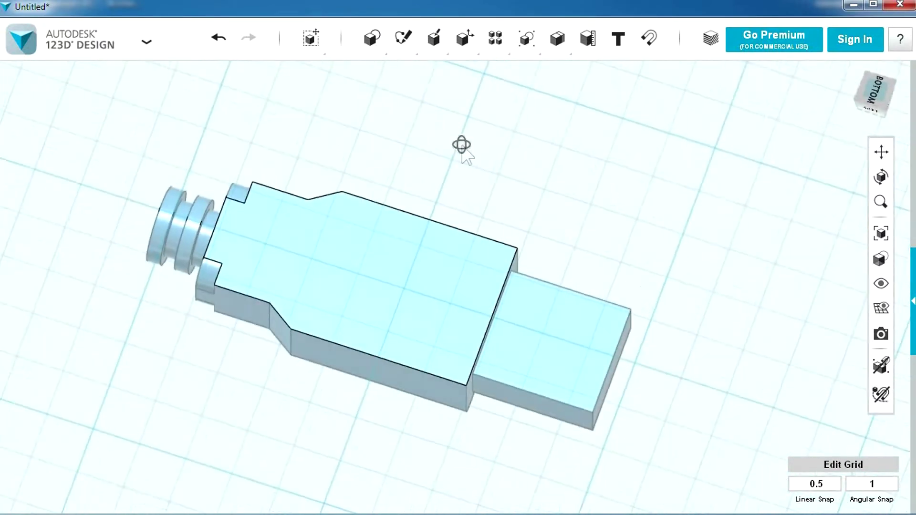
click(395, 210)
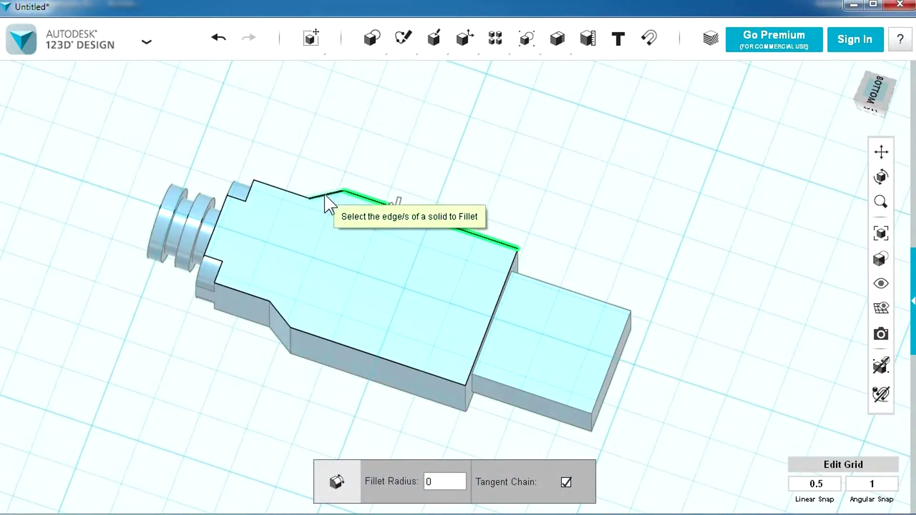
click(324, 193)
click(286, 191)
click(249, 294)
click(279, 314)
click(303, 329)
click(302, 331)
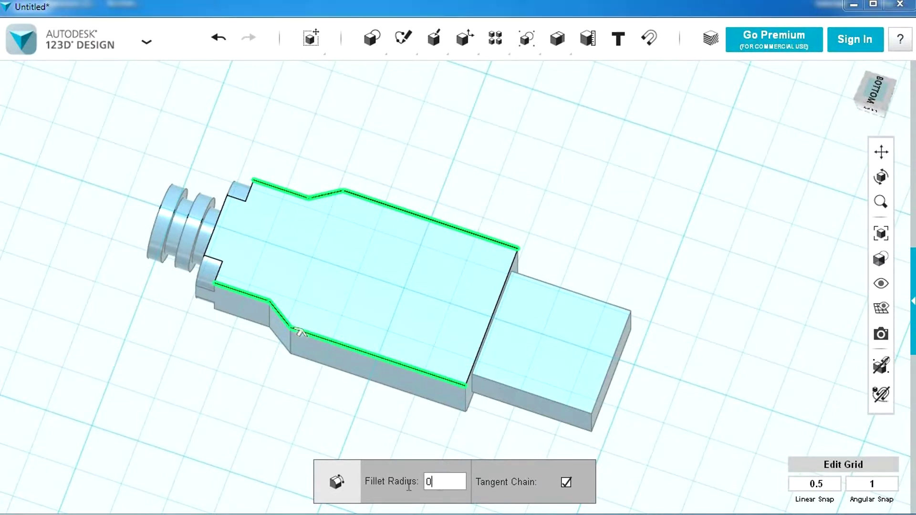
text(0.75)
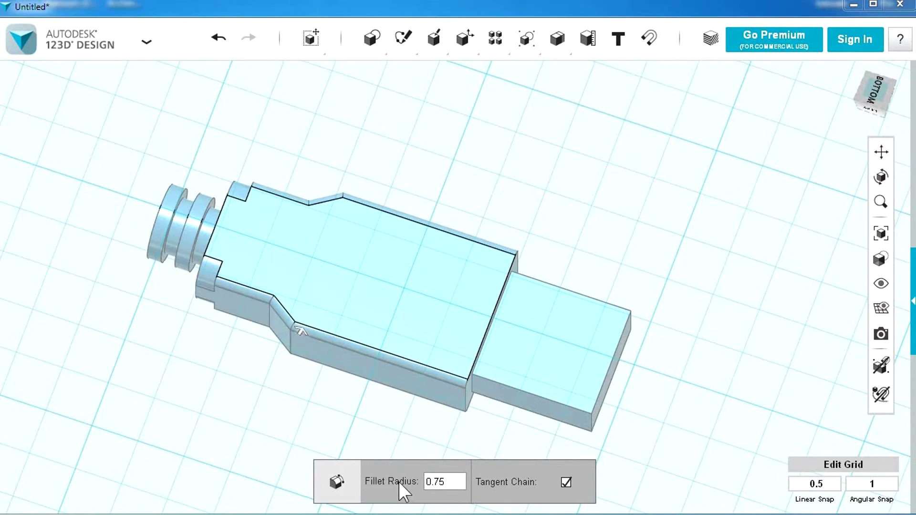
key(Return)
Step: Fillet the four vertical edges at the start and end of the taper on both sides of the body with a 2.75 mm radius
right_drag(352, 407, 417, 368)
right_drag(609, 362, 675, 280)
right_drag(513, 376, 385, 467)
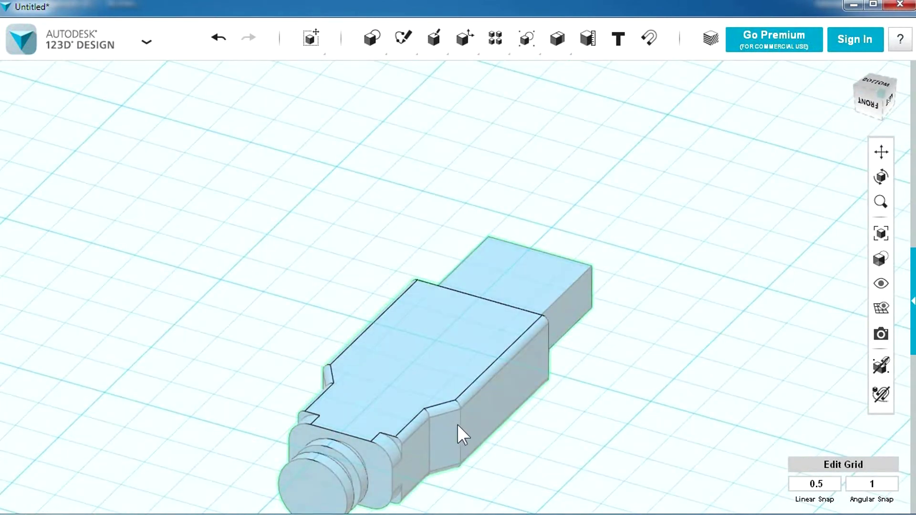
key(e)
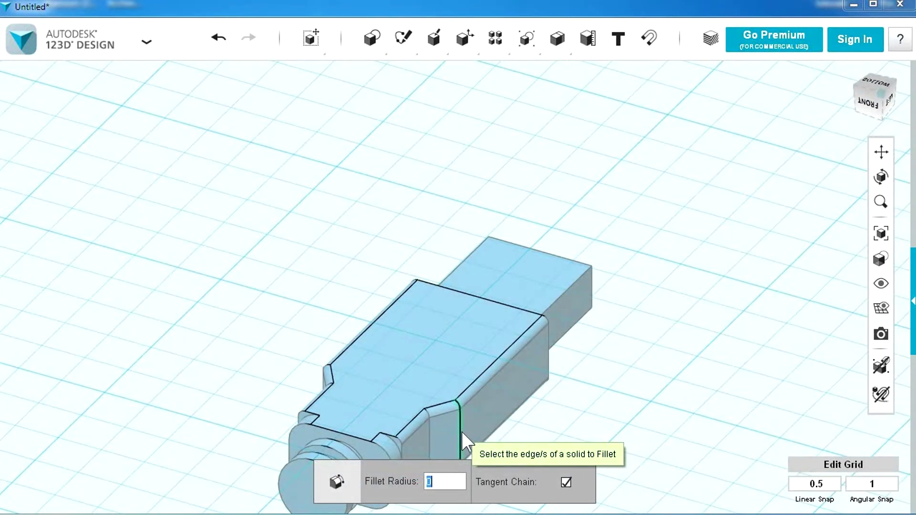
click(462, 432)
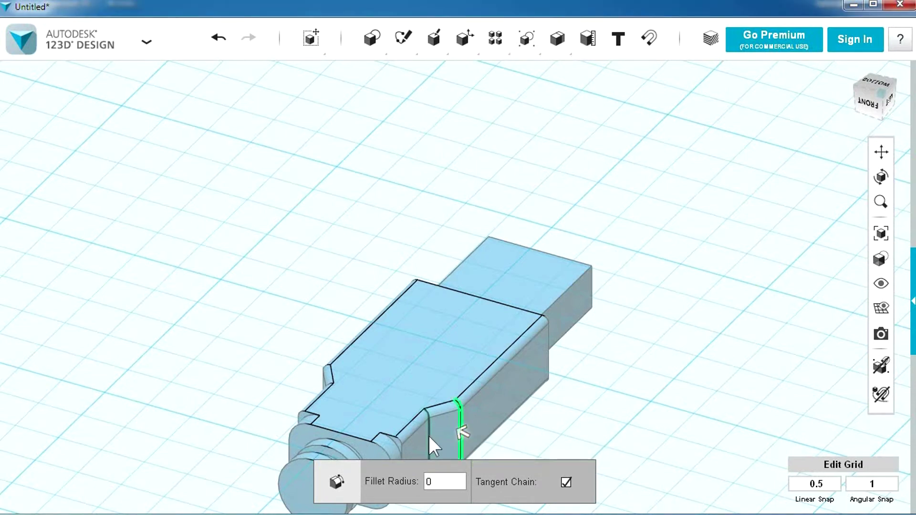
right_drag(412, 409, 531, 414)
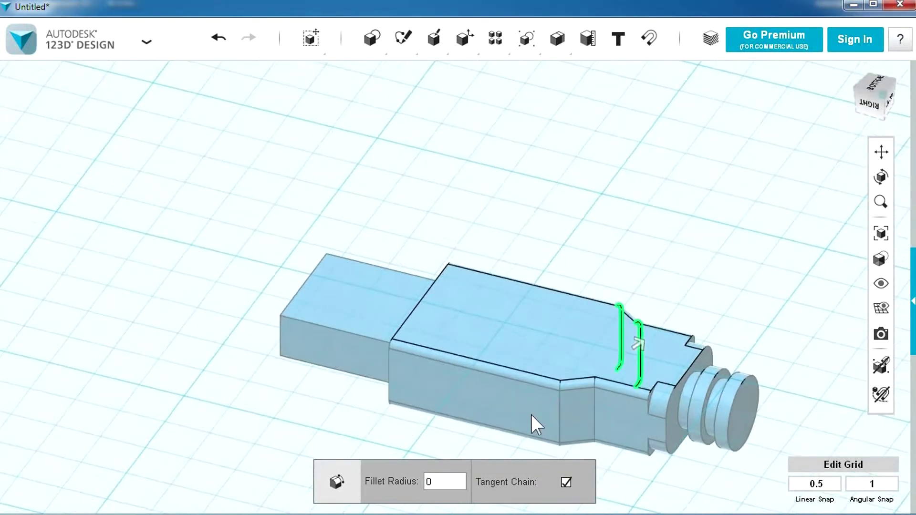
click(594, 416)
click(559, 418)
text(2.75)
Step: Insert a cylinder with 2.5 mm radius and 20 mm height centred on the outer face of the end disc as the cable
right_drag(686, 246, 599, 188)
click(851, 71)
right_drag(773, 258, 653, 245)
scroll(658, 259, down, 4)
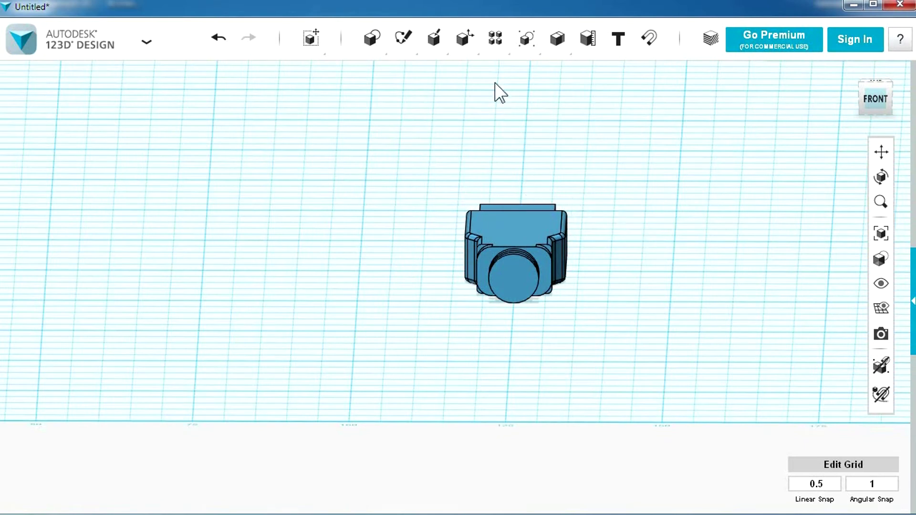
mouse_move(384, 45)
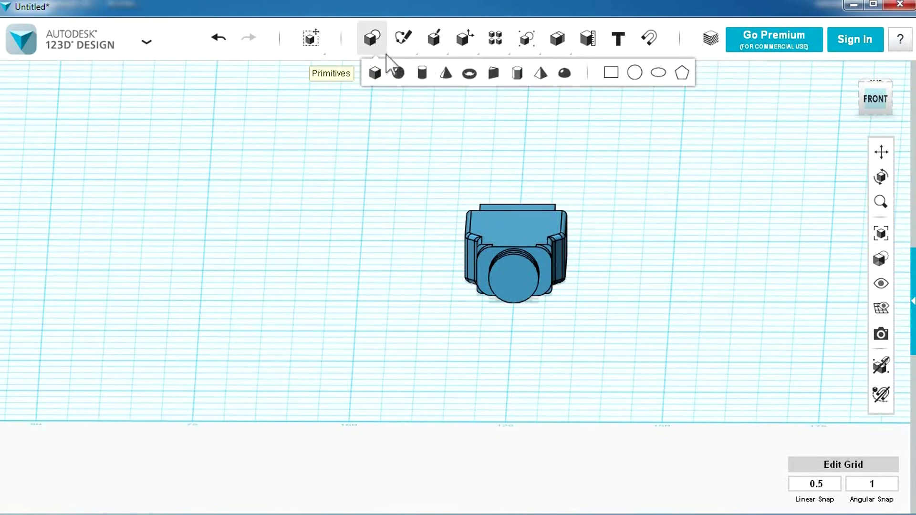
click(875, 98)
mouse_move(373, 43)
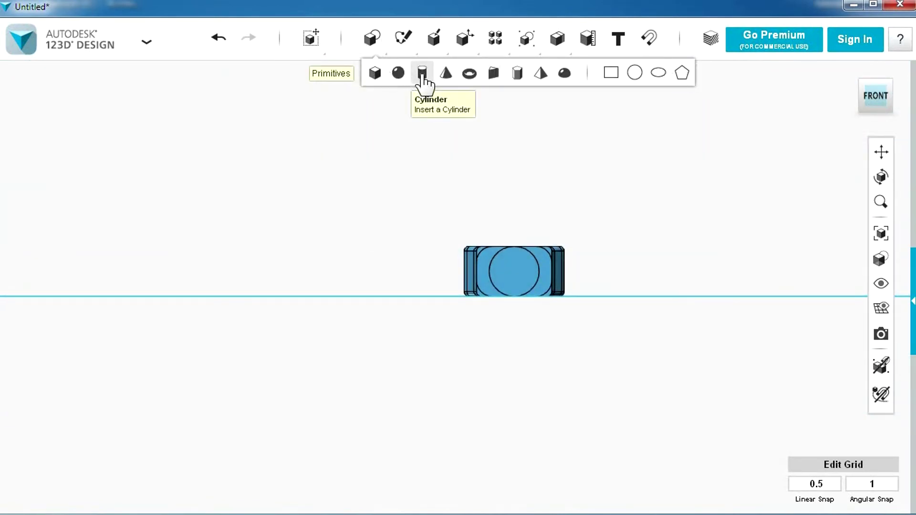
click(422, 74)
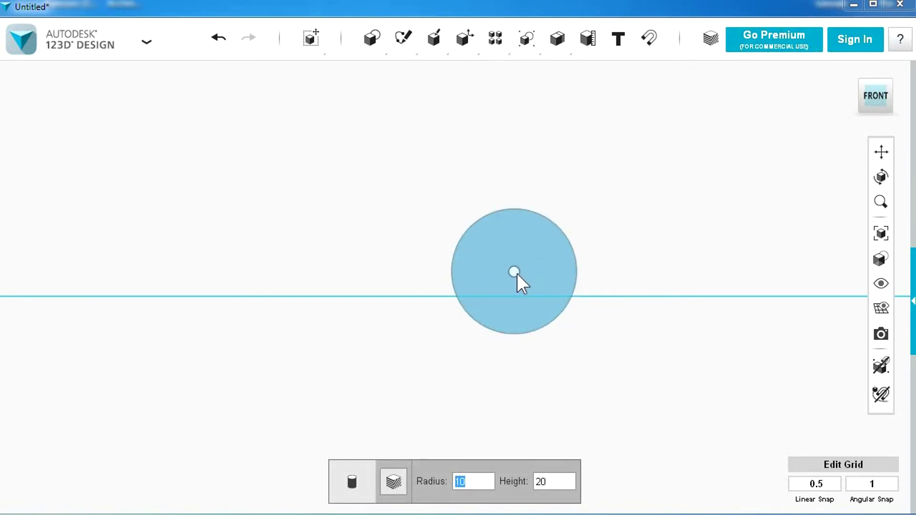
text(2.5)
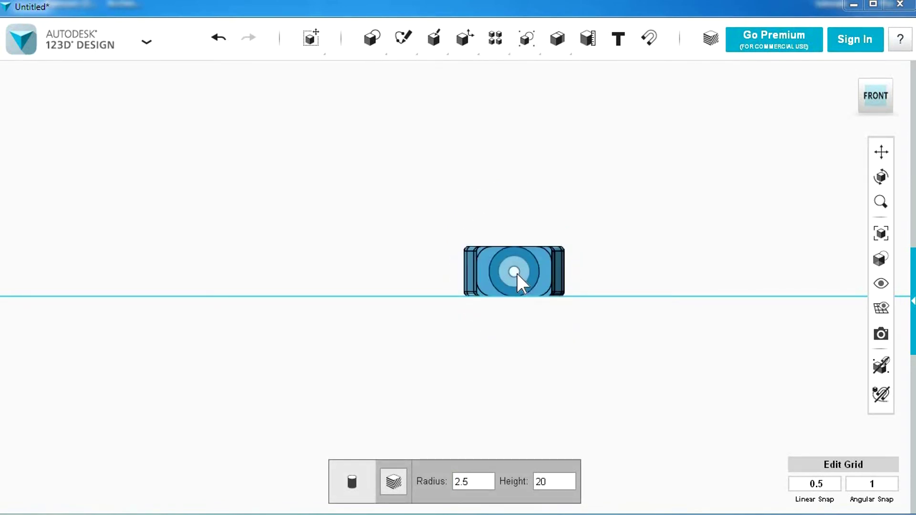
click(517, 273)
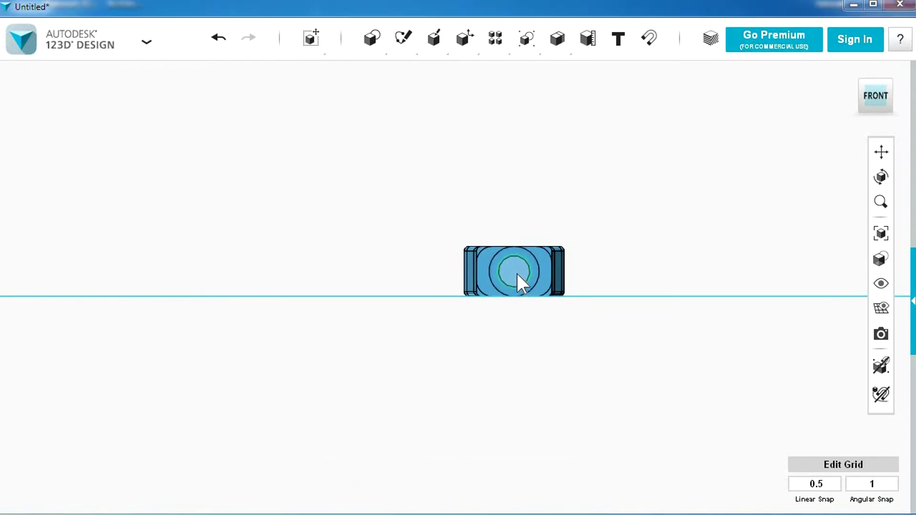
Step: Merge the cable cylinder with the plug body into one solid
right_drag(459, 288, 473, 306)
mouse_move(526, 39)
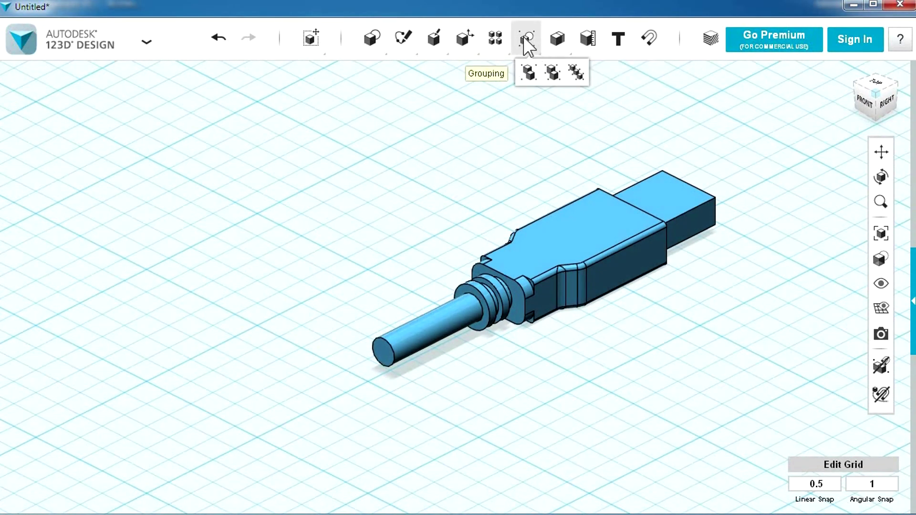
mouse_move(560, 46)
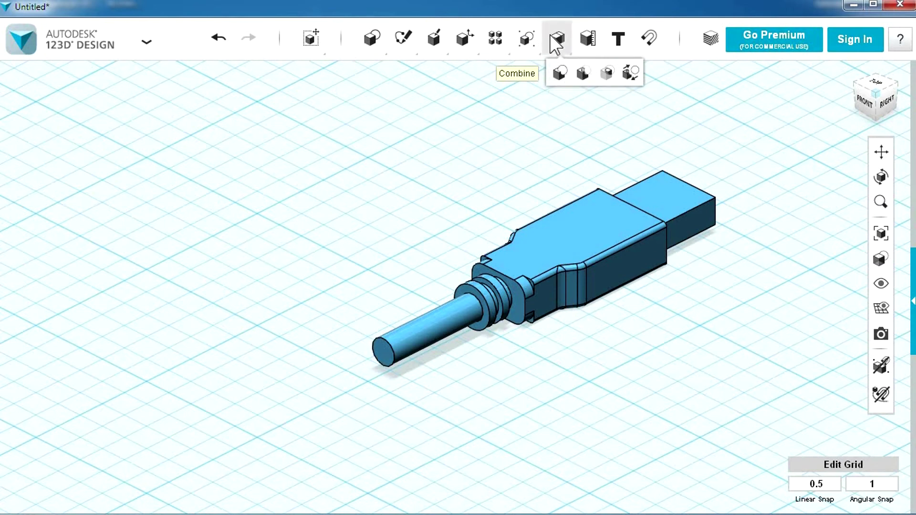
click(563, 73)
click(584, 211)
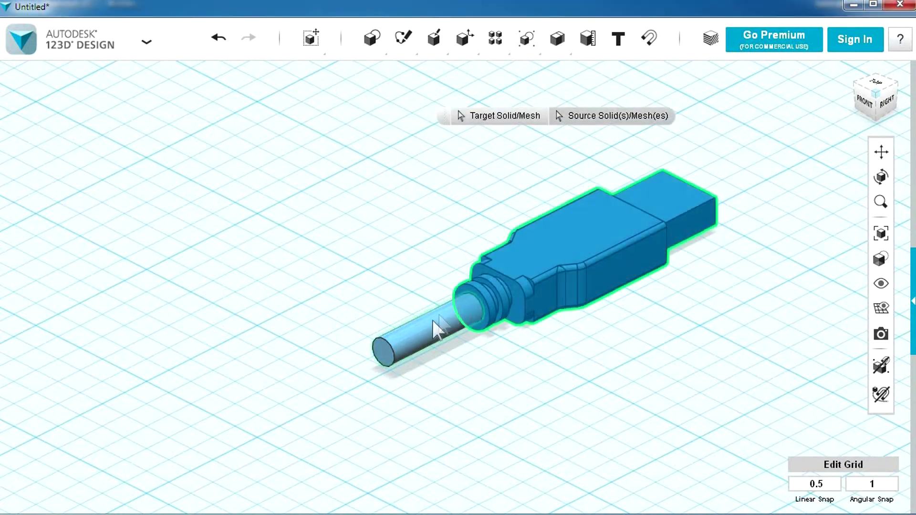
click(427, 322)
Step: Apply the Glossy Plastic material with a #E3EFF5 colour overlay to the whole plug and close the material settings
right_drag(412, 209, 473, 234)
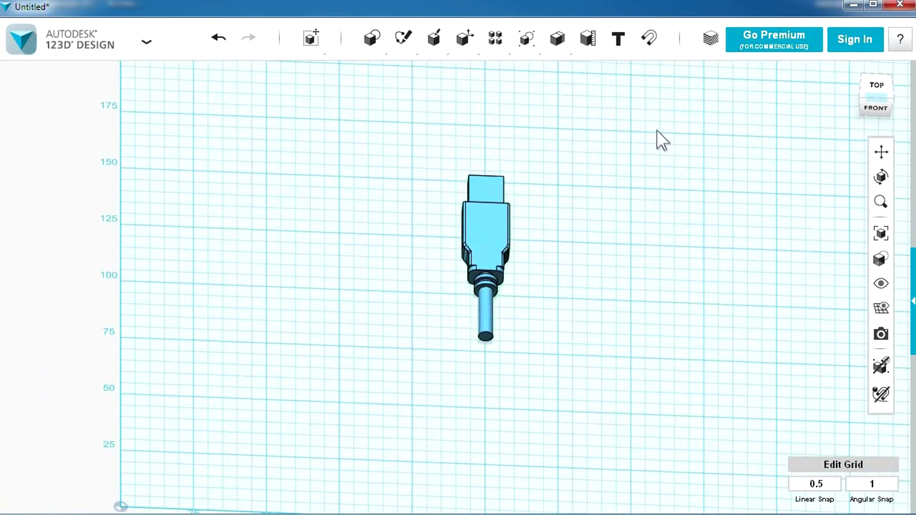
click(711, 38)
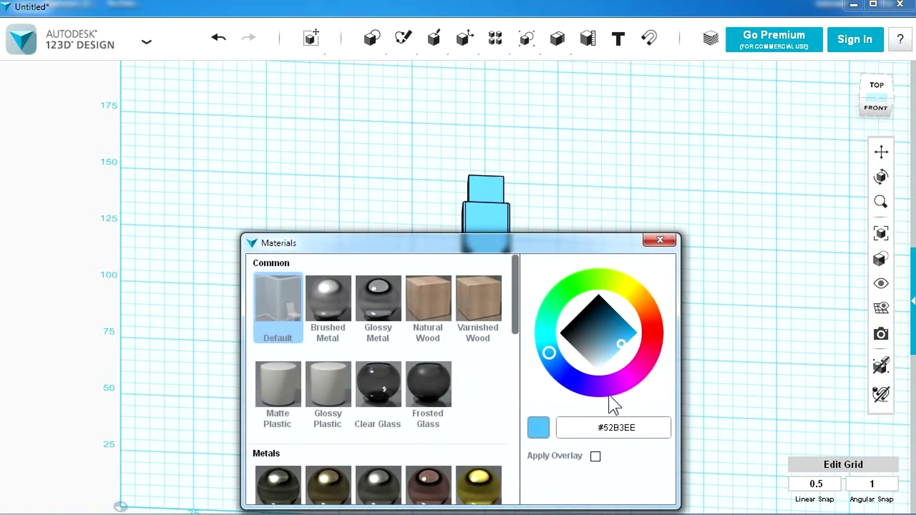
mouse_move(619, 343)
mouse_down()
mouse_move(590, 361)
mouse_move(600, 385)
mouse_move(593, 362)
mouse_up()
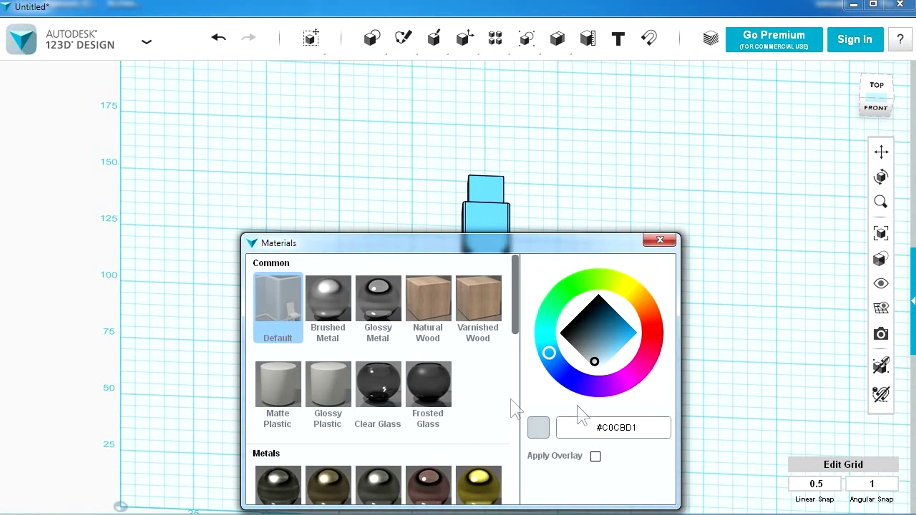
click(340, 384)
click(595, 456)
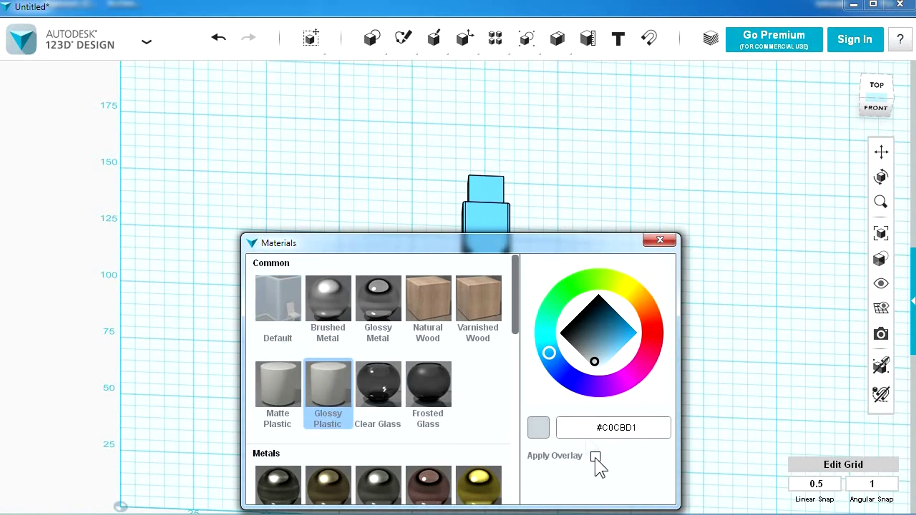
drag(595, 363, 597, 379)
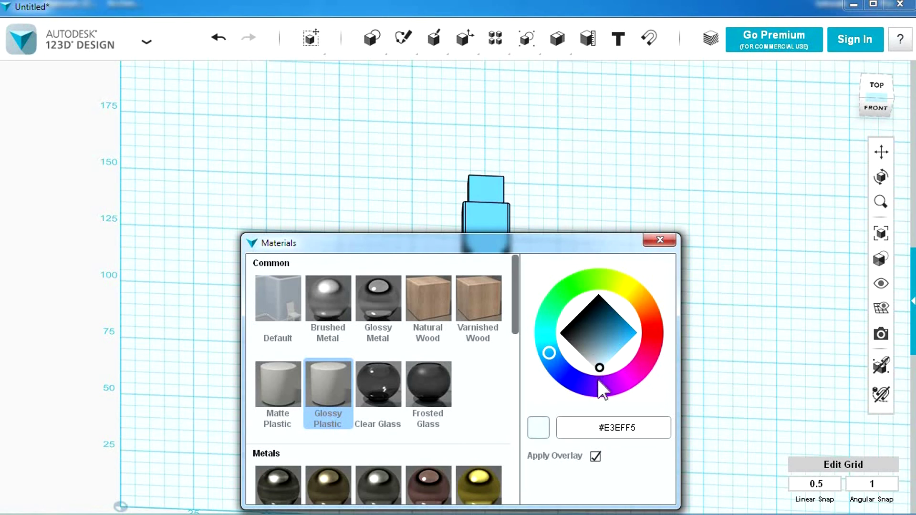
click(485, 222)
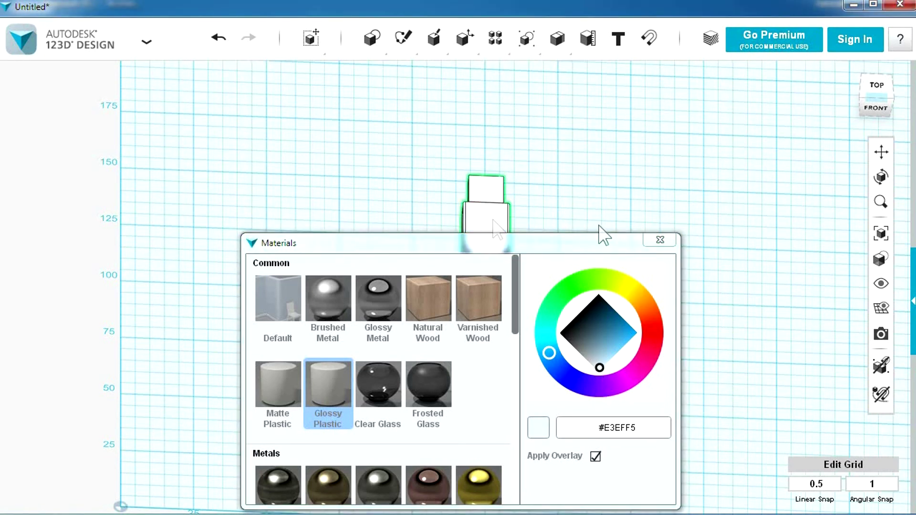
click(657, 243)
click(649, 199)
right_drag(637, 211, 659, 238)
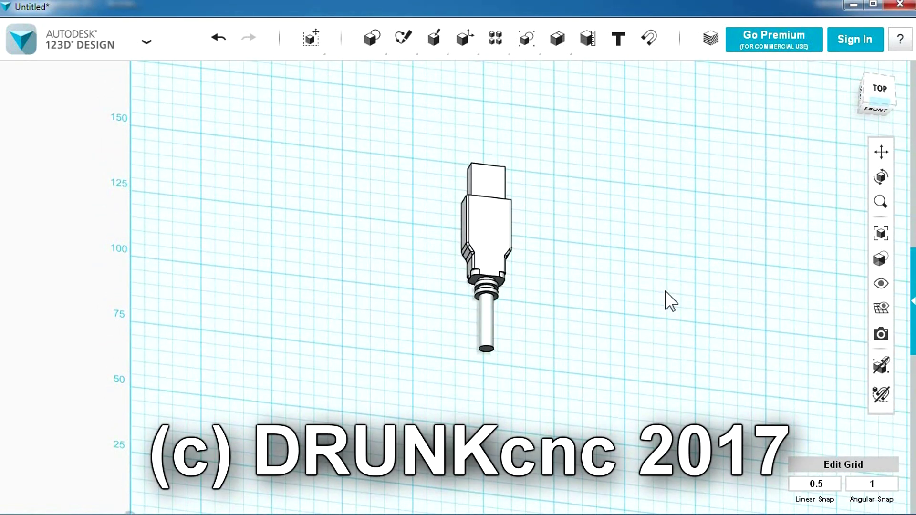